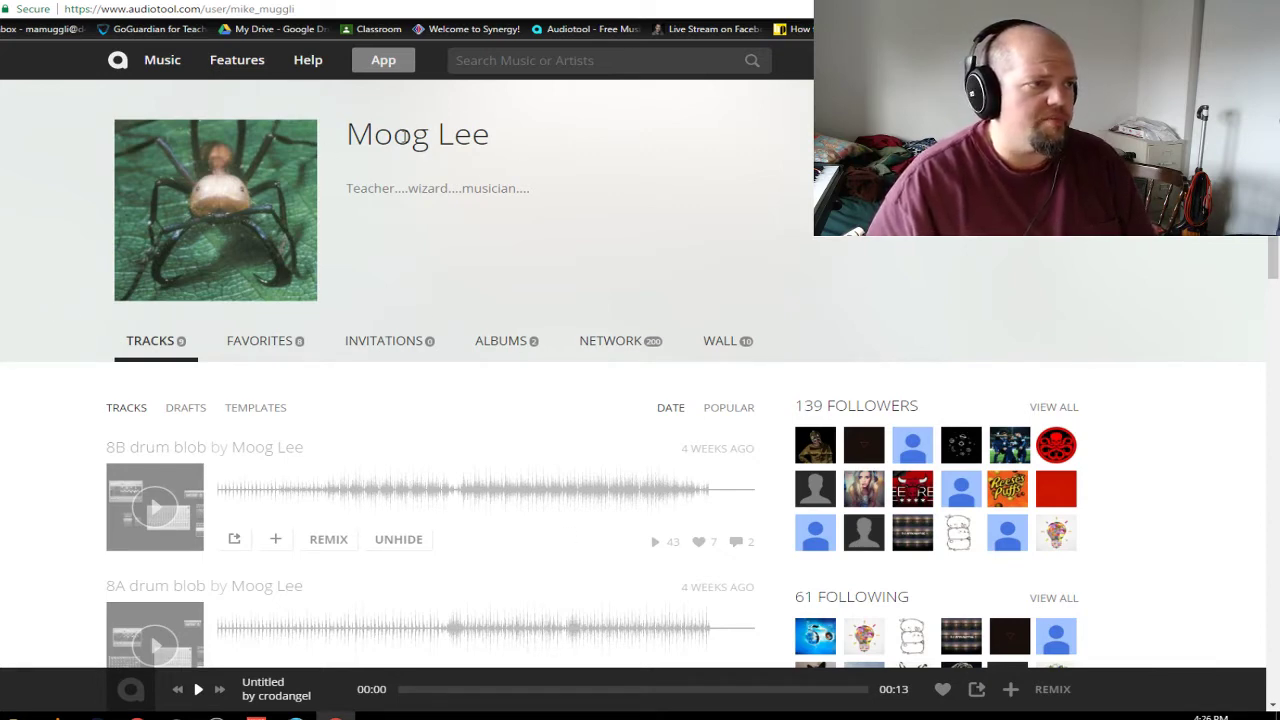
# Visit the Audiotool home feed, the music browsing page and the features page
pyautogui.click(117, 64)
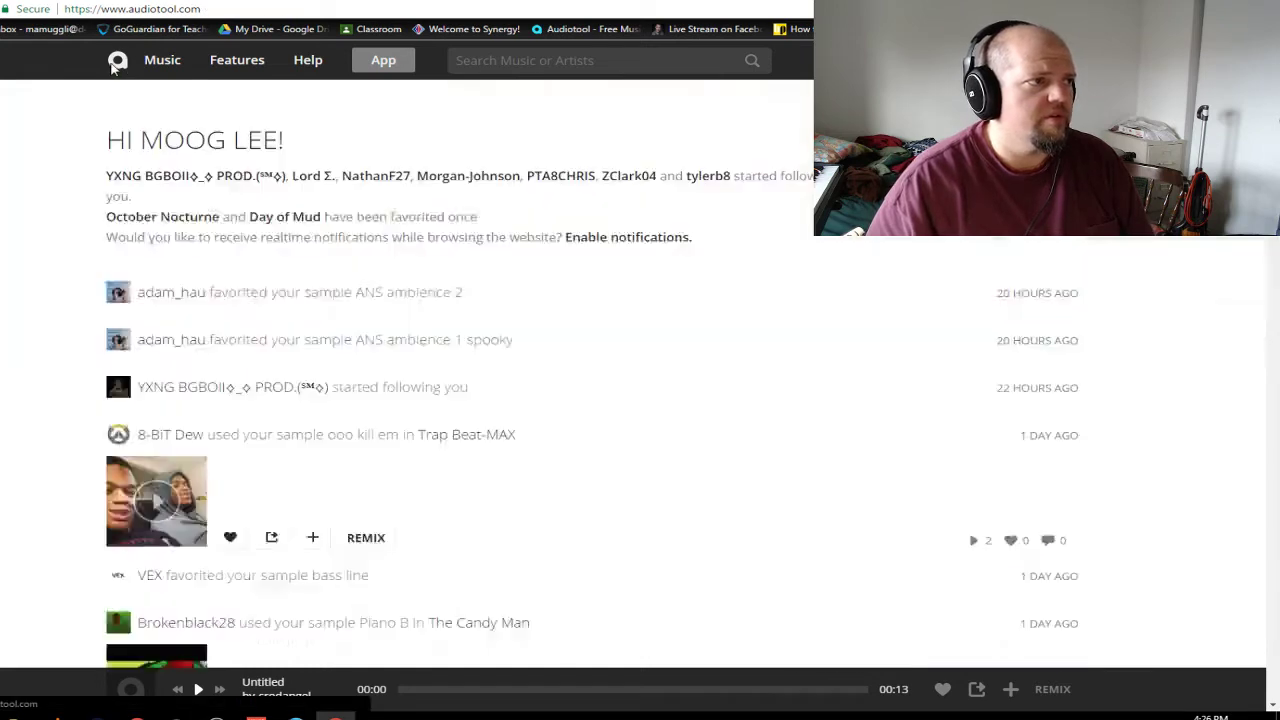
pyautogui.click(162, 59)
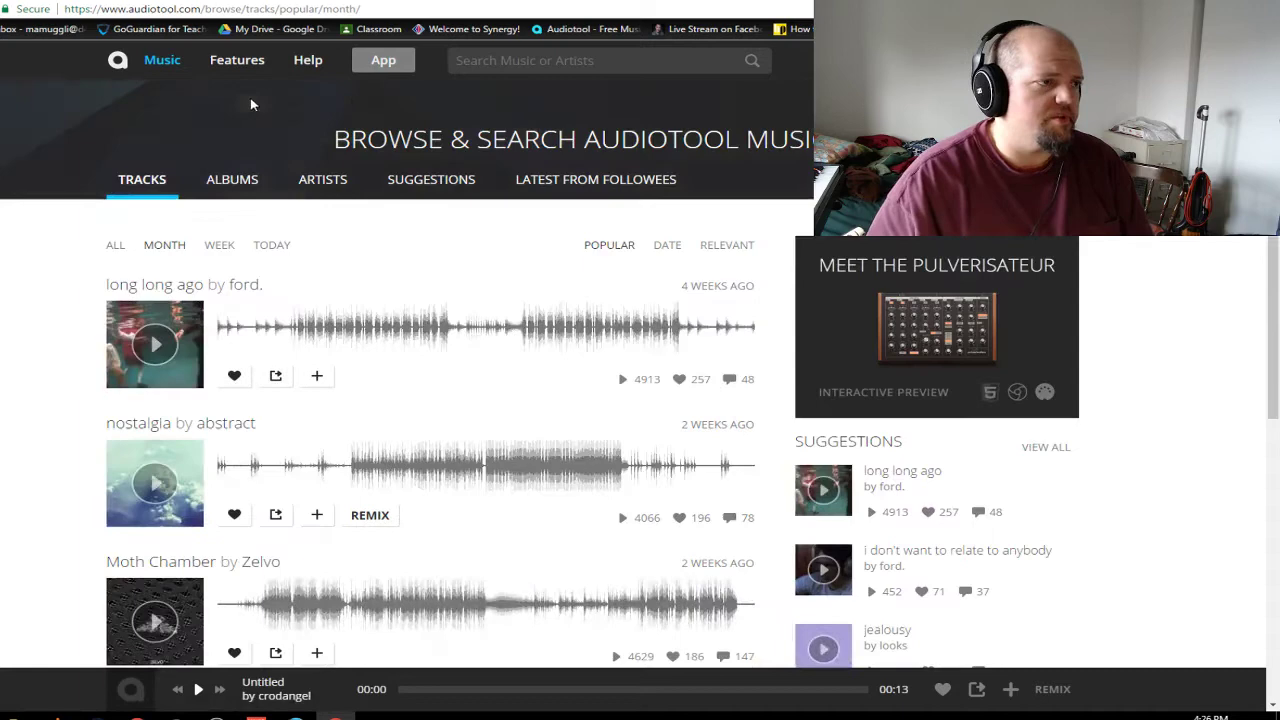
pyautogui.click(240, 66)
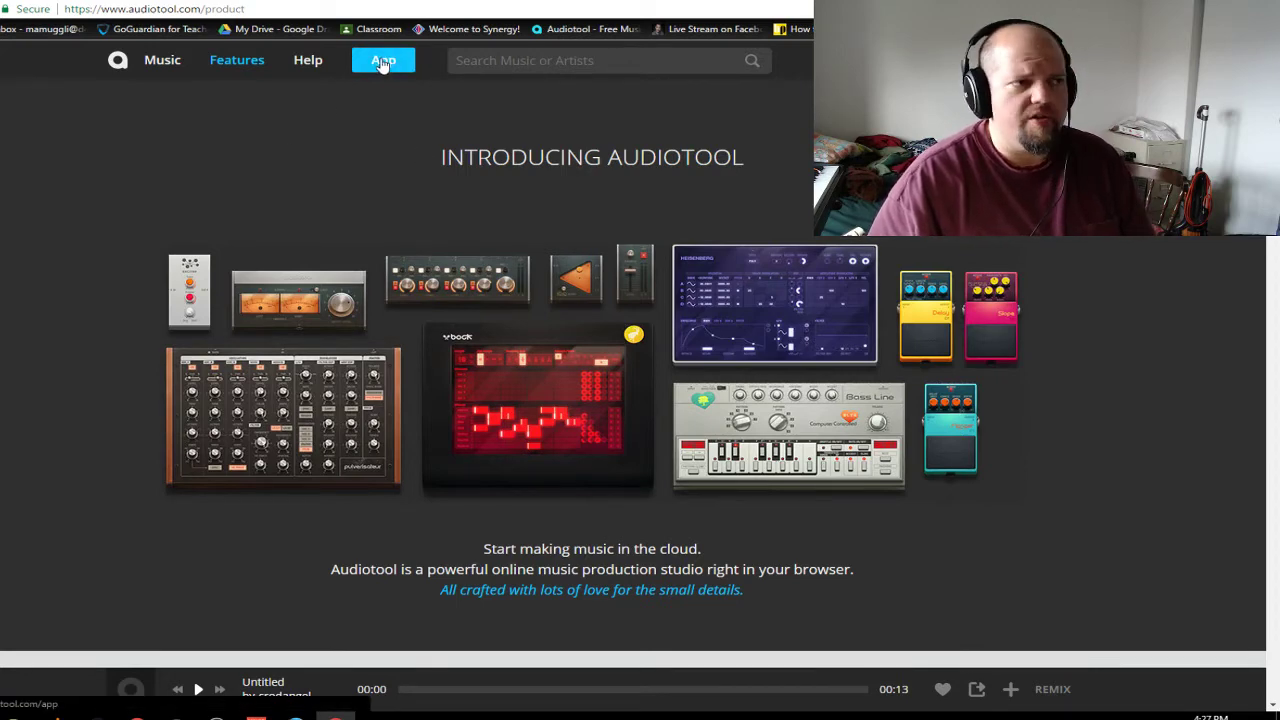
# Launch the Audiotool studio with an empty project from scratch and shrink the timeline area to enlarge the desktop
pyautogui.click(391, 64)
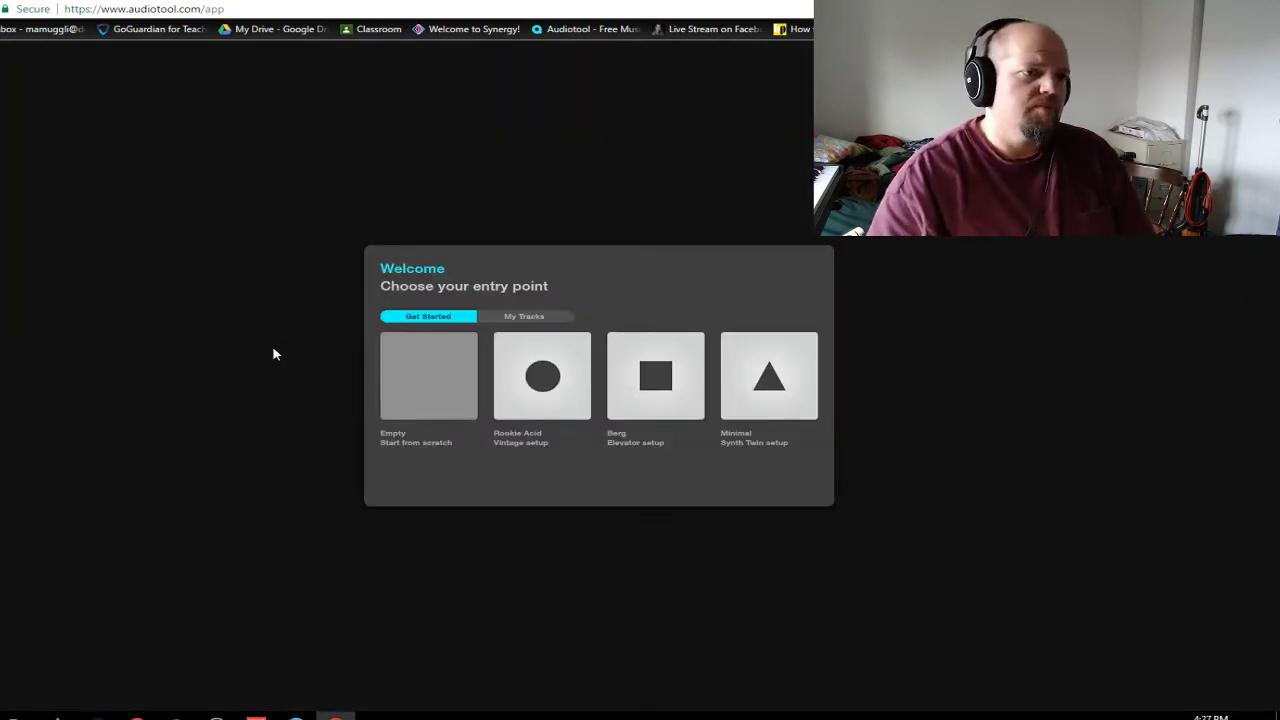
pyautogui.click(455, 376)
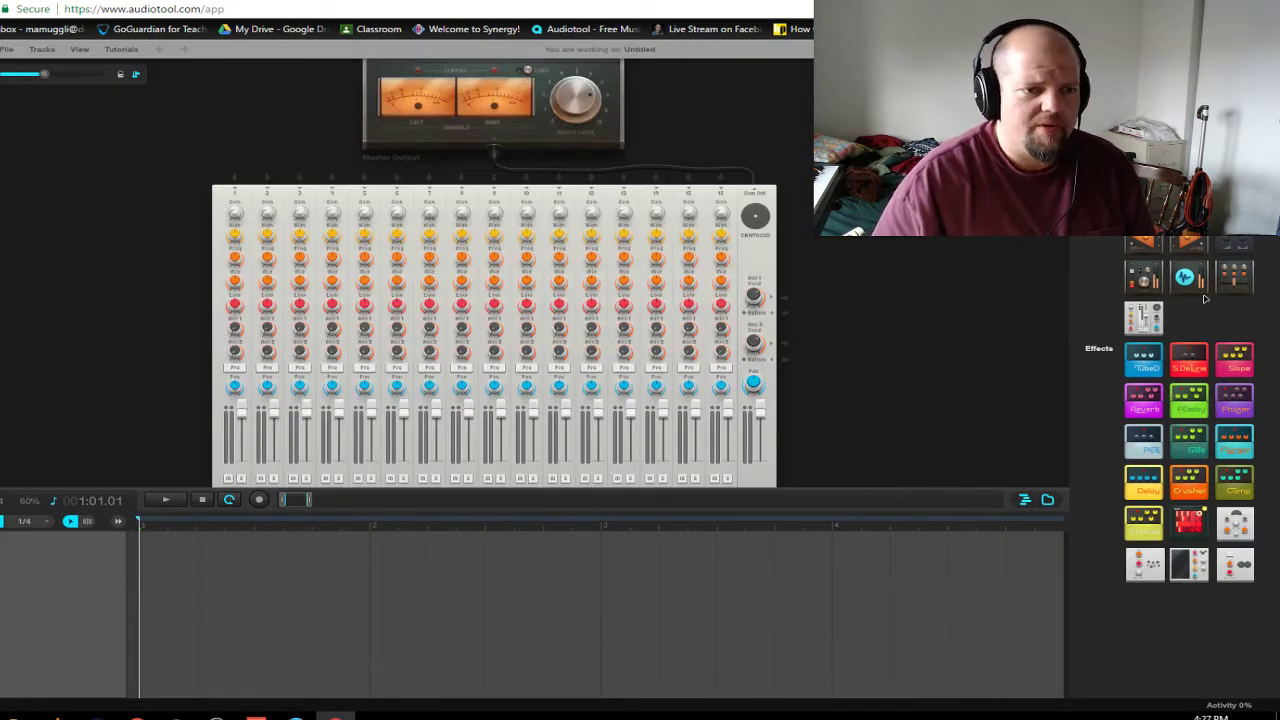
pyautogui.moveTo(938, 492); pyautogui.dragTo(937, 622)
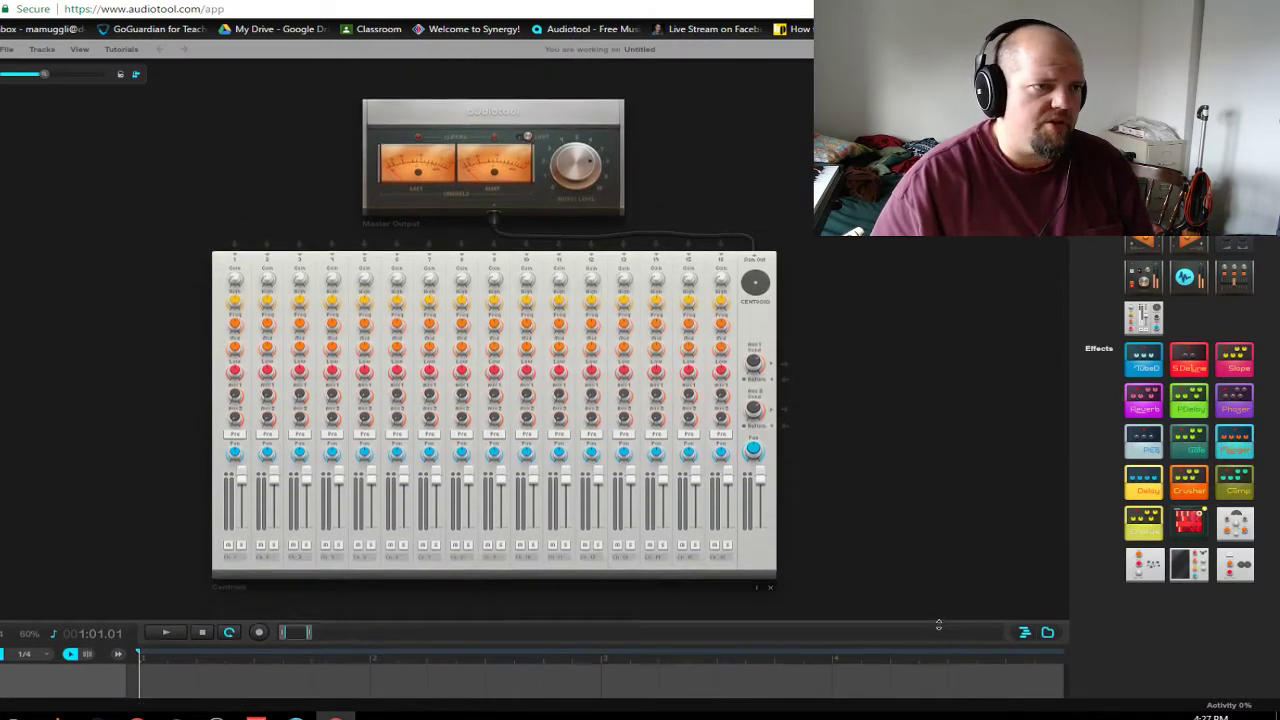
# Examine the Master Output and the Centroid mixer on the desktop, both in overview and close up
pyautogui.moveTo(940, 456); pyautogui.dragTo(1089, 534)
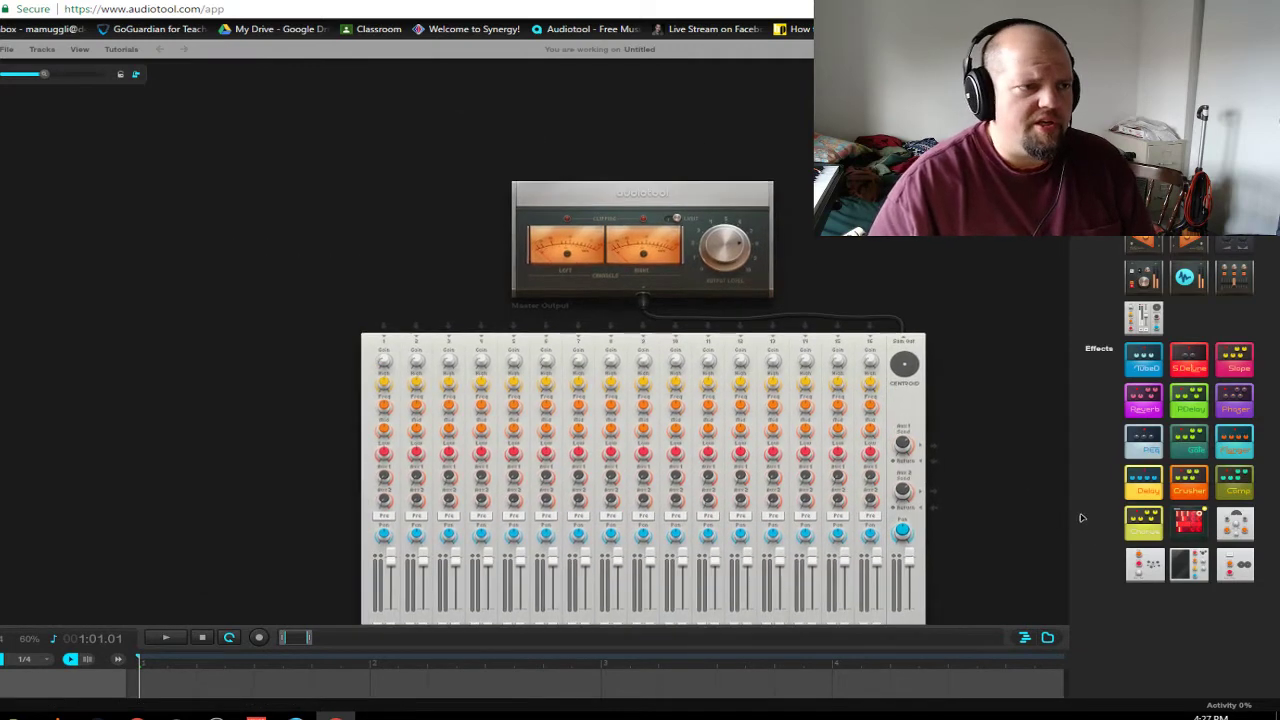
pyautogui.moveTo(1020, 463); pyautogui.dragTo(862, 415)
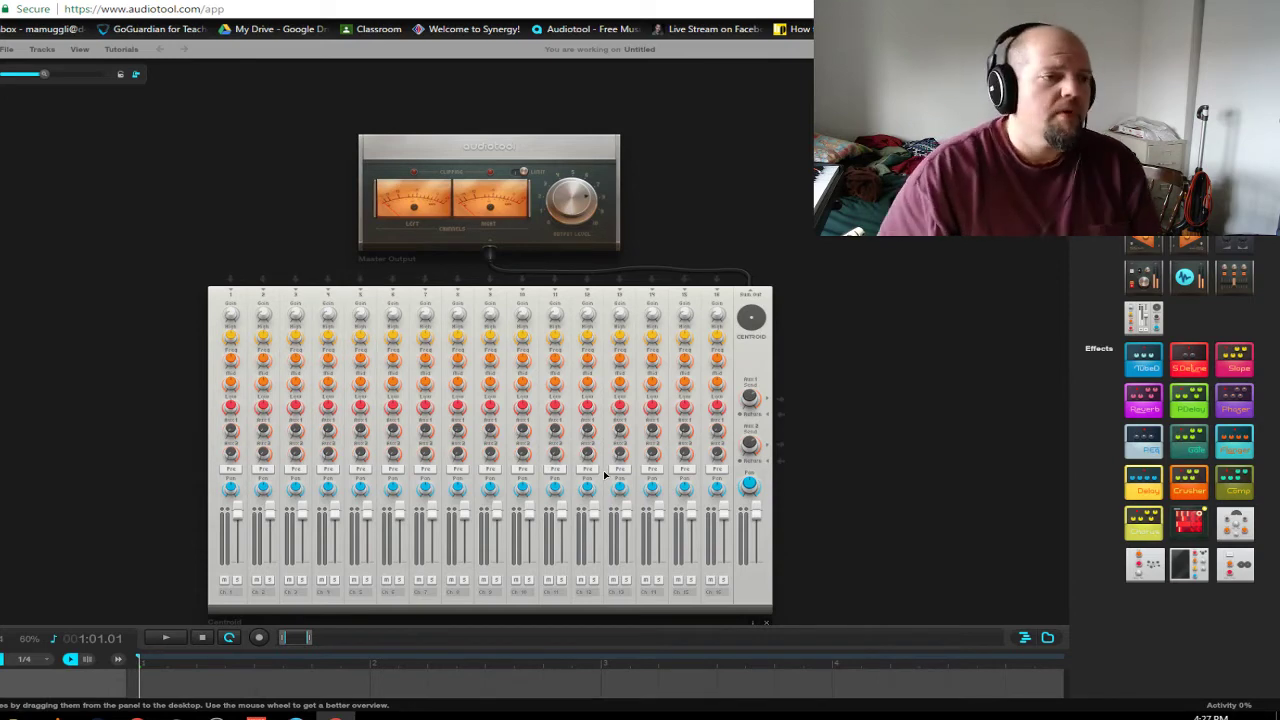
pyautogui.moveTo(71, 486); pyautogui.dragTo(134, 449)
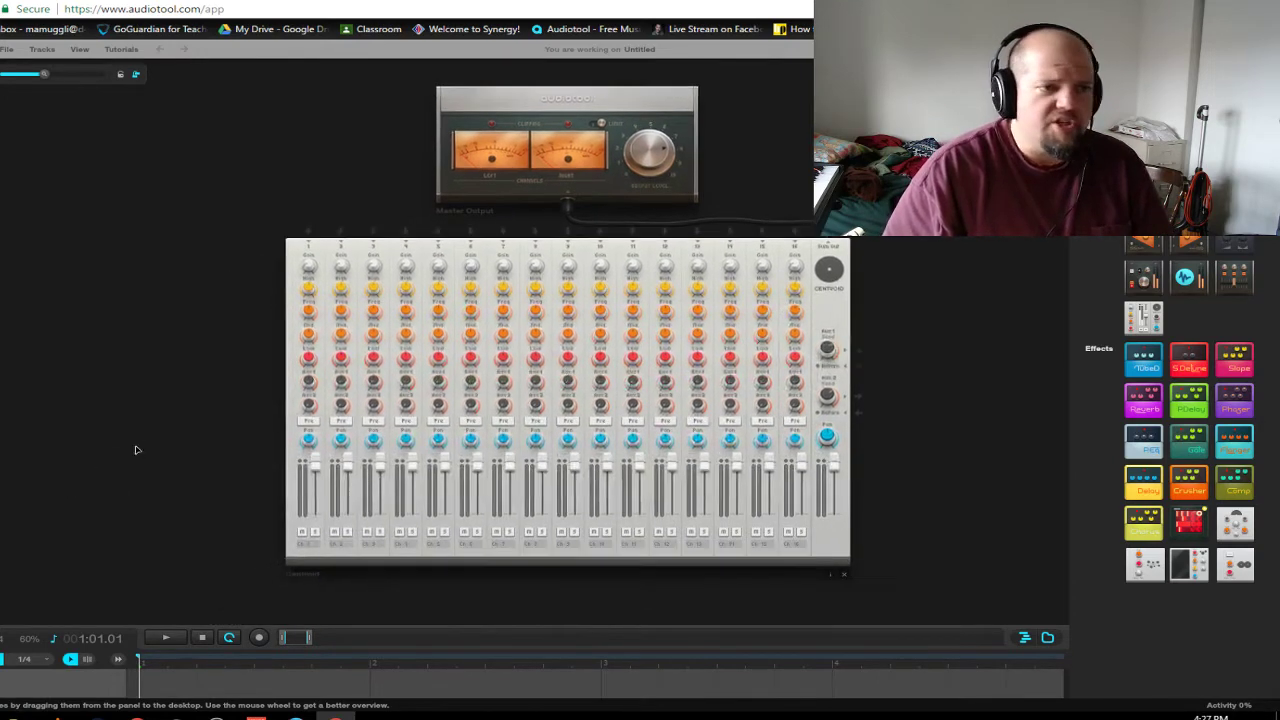
pyautogui.scroll(4, 432, 435)
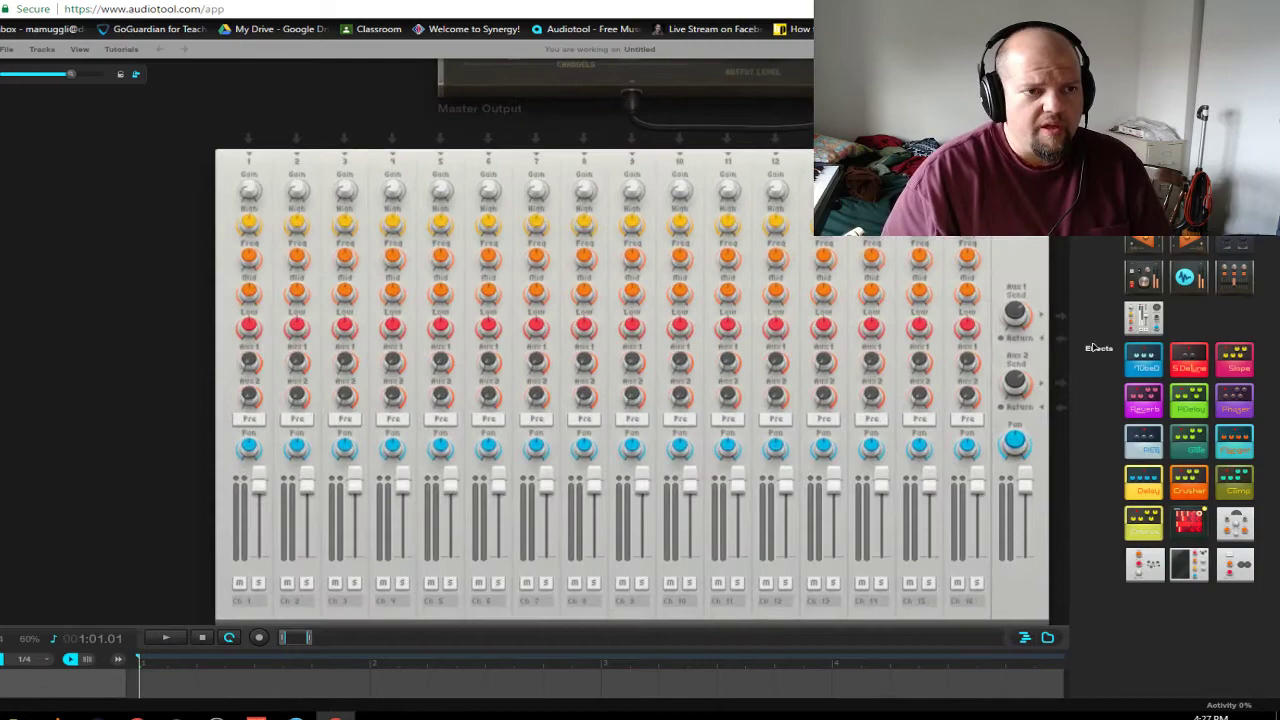
pyautogui.moveTo(134, 445)
pyautogui.mouseDown()
pyautogui.moveTo(77, 455)
pyautogui.moveTo(79, 429)
pyautogui.moveTo(130, 431)
pyautogui.mouseUp()
pyautogui.scroll(-3, 98, 425)
pyautogui.scroll(2, 130, 431)
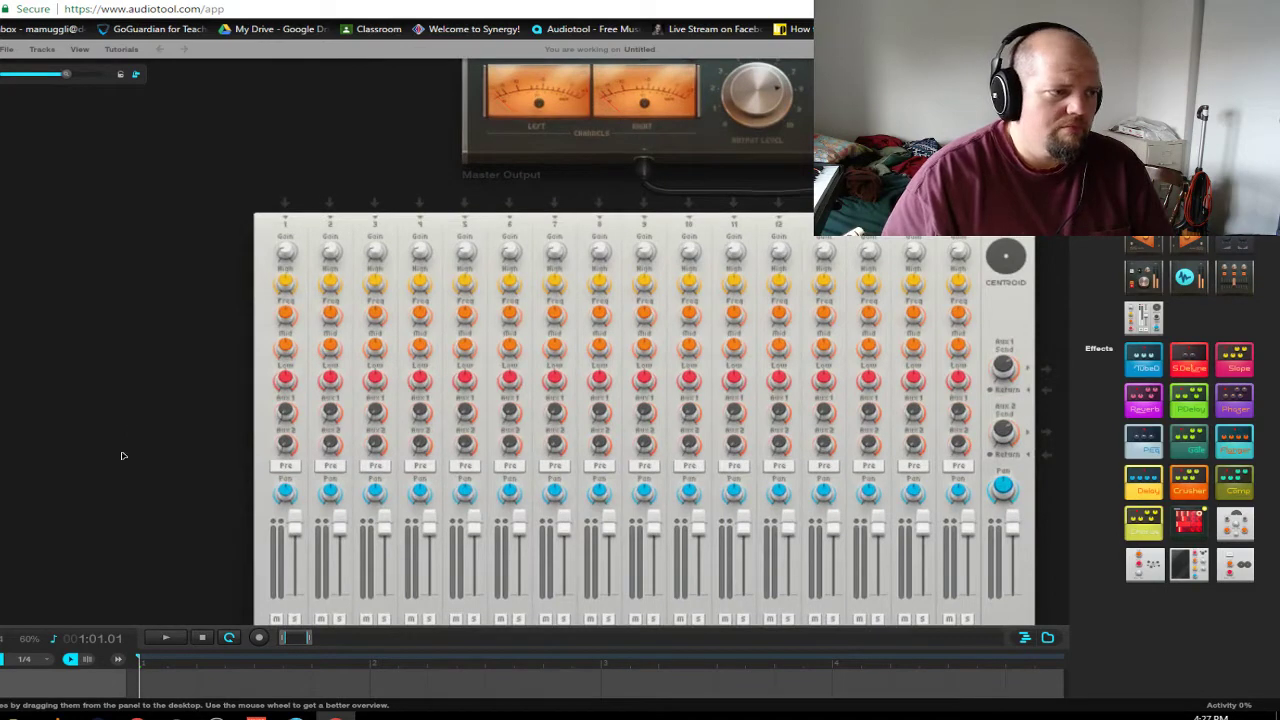
pyautogui.scroll(2, 152, 449)
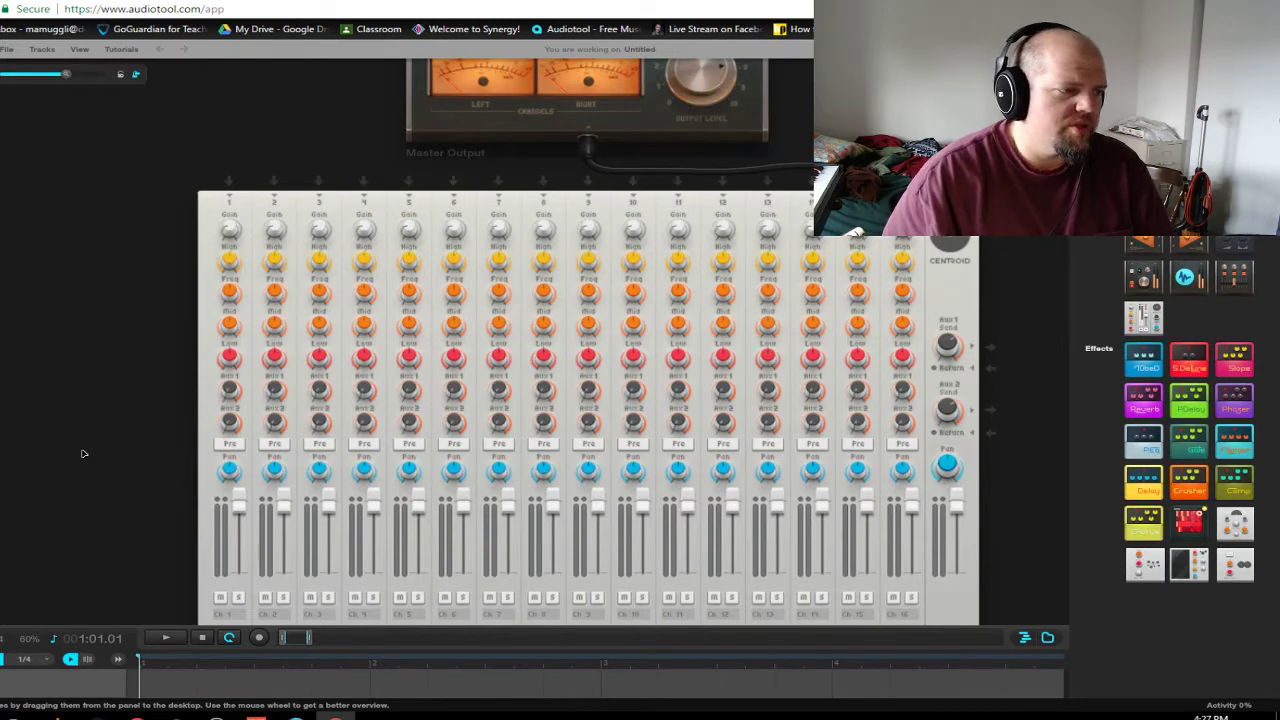
pyautogui.scroll(-1, 110, 380)
pyautogui.scroll(-2, 34, 406)
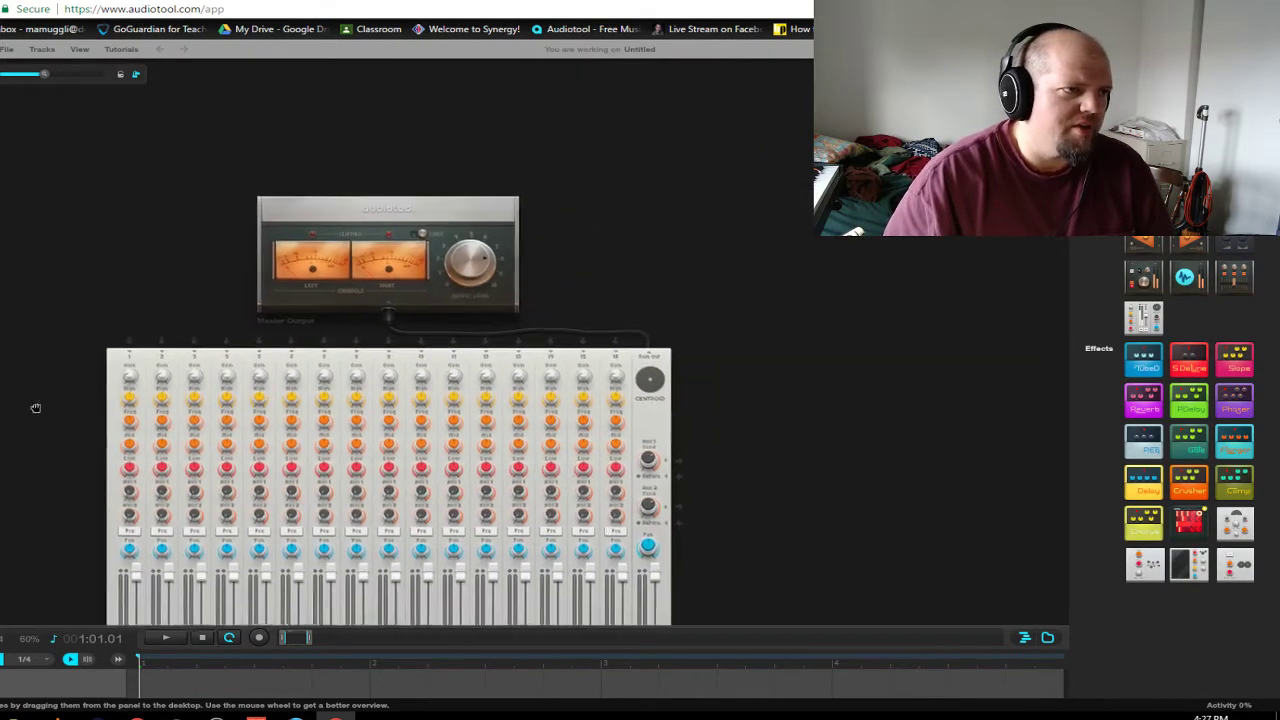
# Move the Master Output above the Centroid mixer's right end, and unplug and reconnect the cable between the two devices
pyautogui.moveTo(482, 253); pyautogui.dragTo(767, 145)
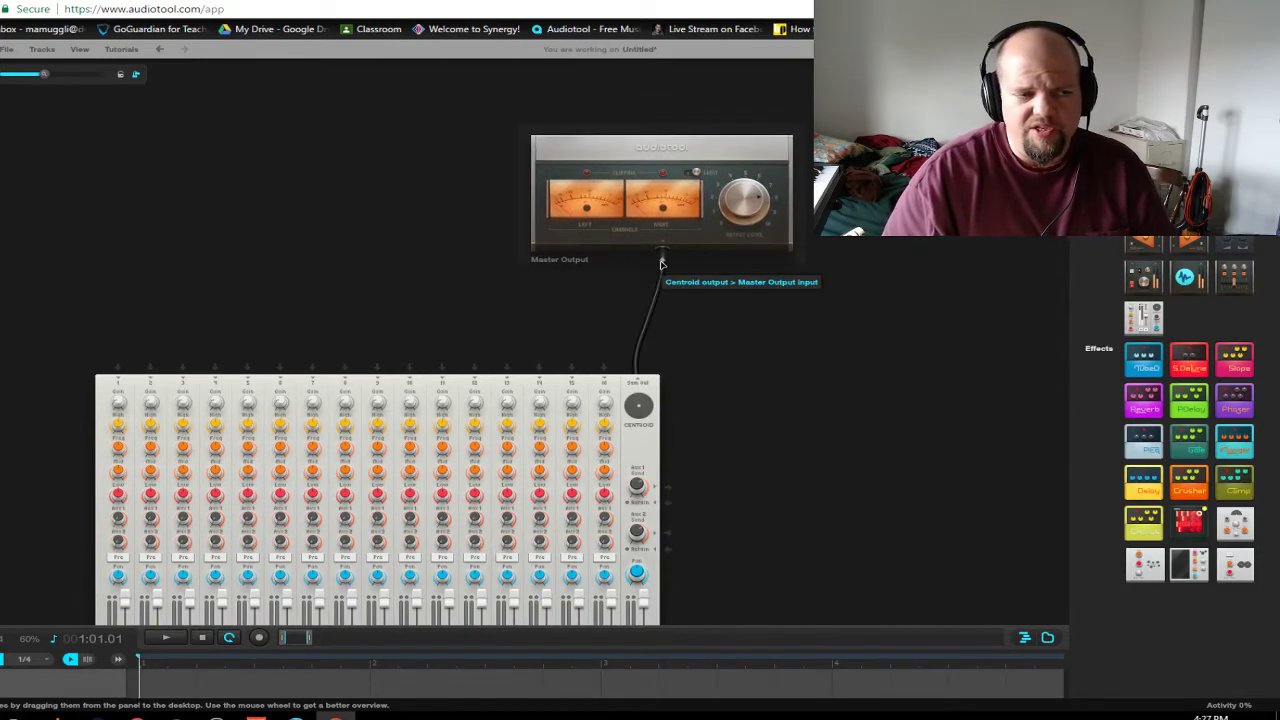
pyautogui.moveTo(779, 291); pyautogui.dragTo(828, 321)
pyautogui.moveTo(711, 296); pyautogui.dragTo(790, 340)
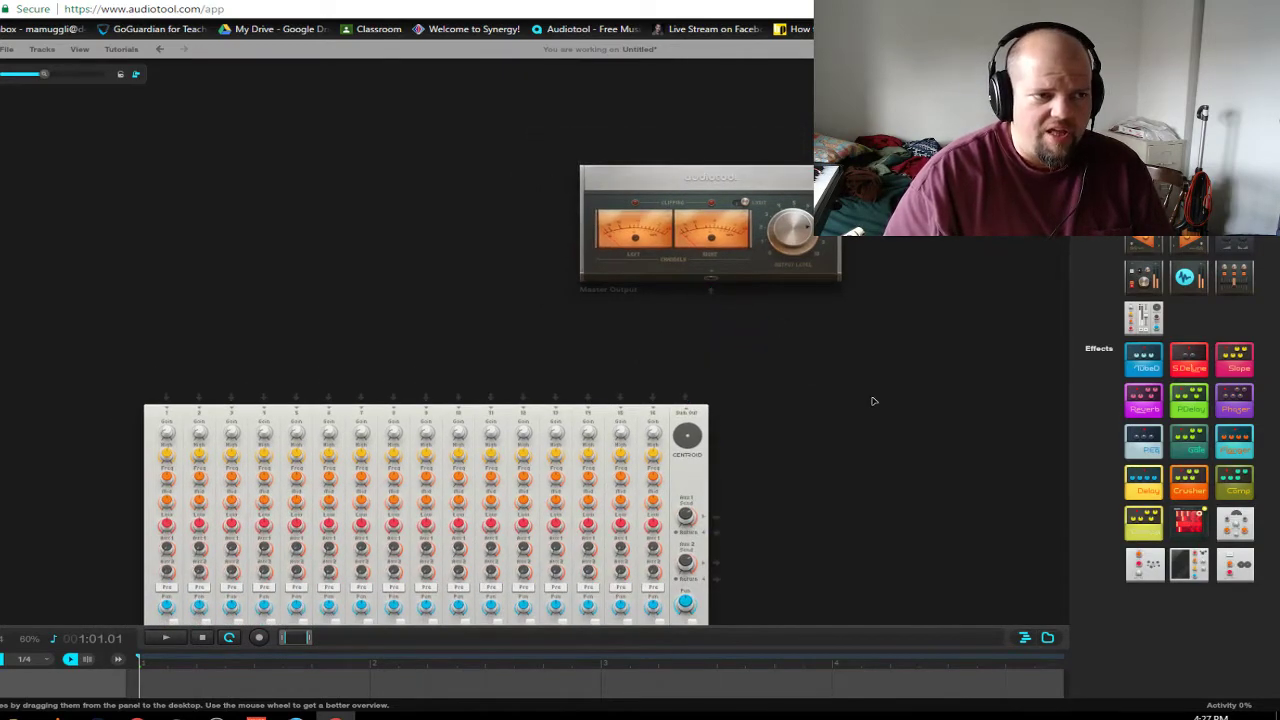
pyautogui.moveTo(686, 398); pyautogui.dragTo(710, 291)
# Toggle the Limit switch on the Master Output and return it to its original position
pyautogui.scroll(5, 900, 265)
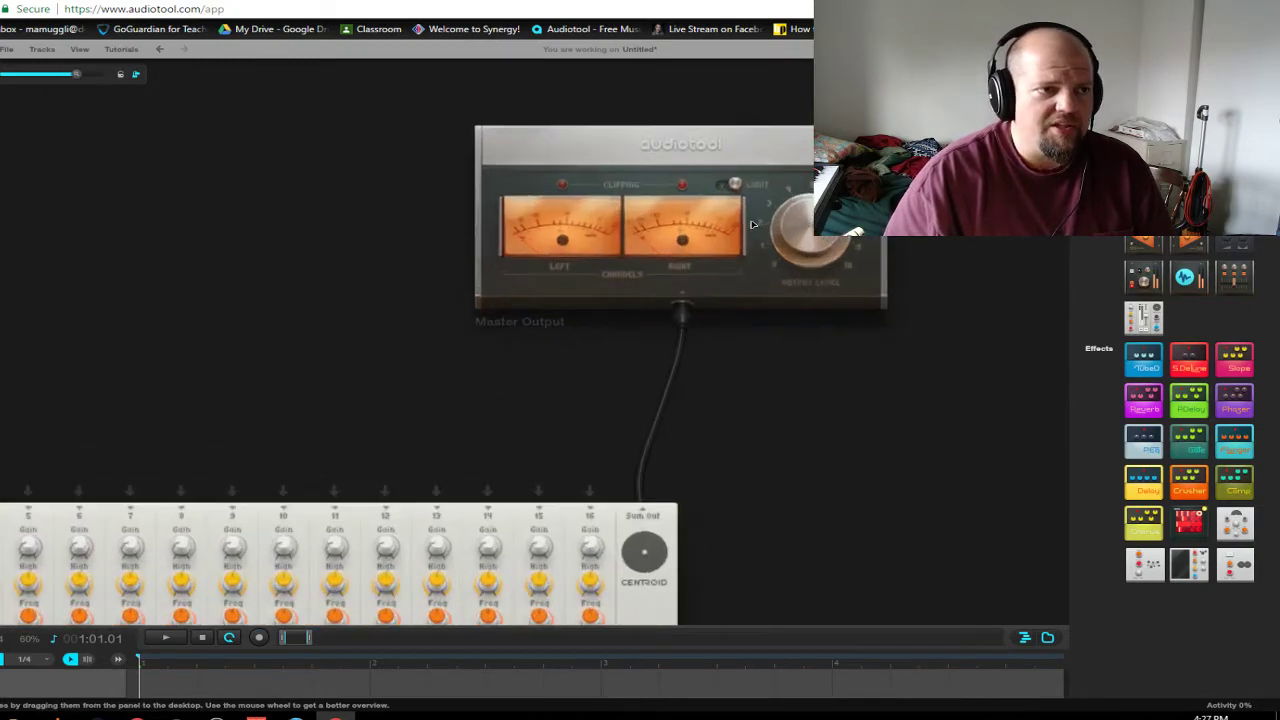
pyautogui.moveTo(965, 310); pyautogui.dragTo(904, 412)
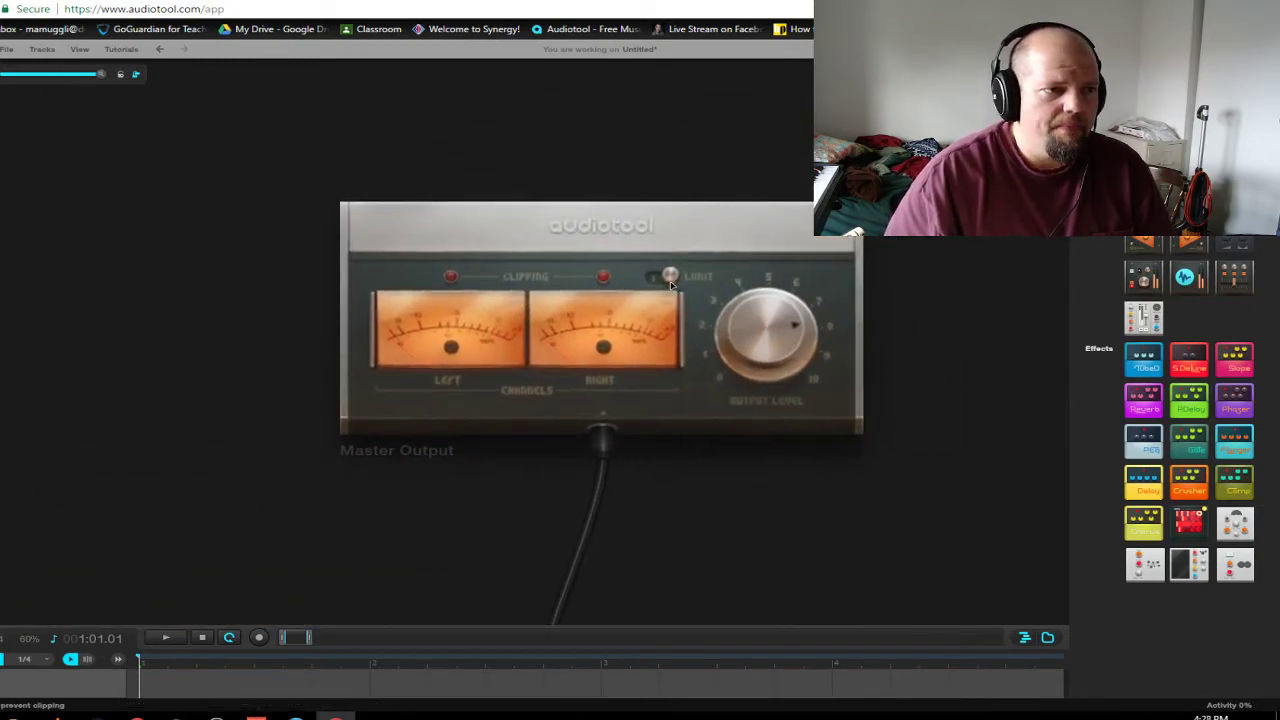
pyautogui.click(672, 281)
pyautogui.click(661, 275)
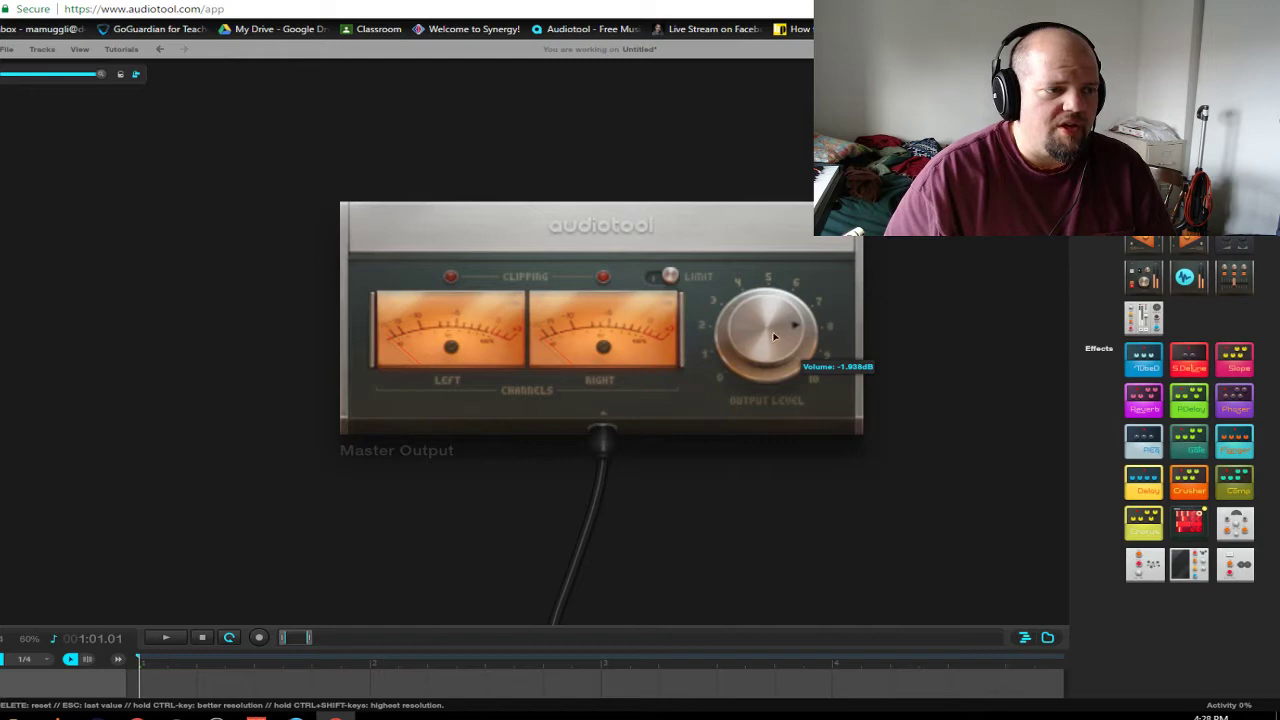
pyautogui.scroll(-4, 863, 463)
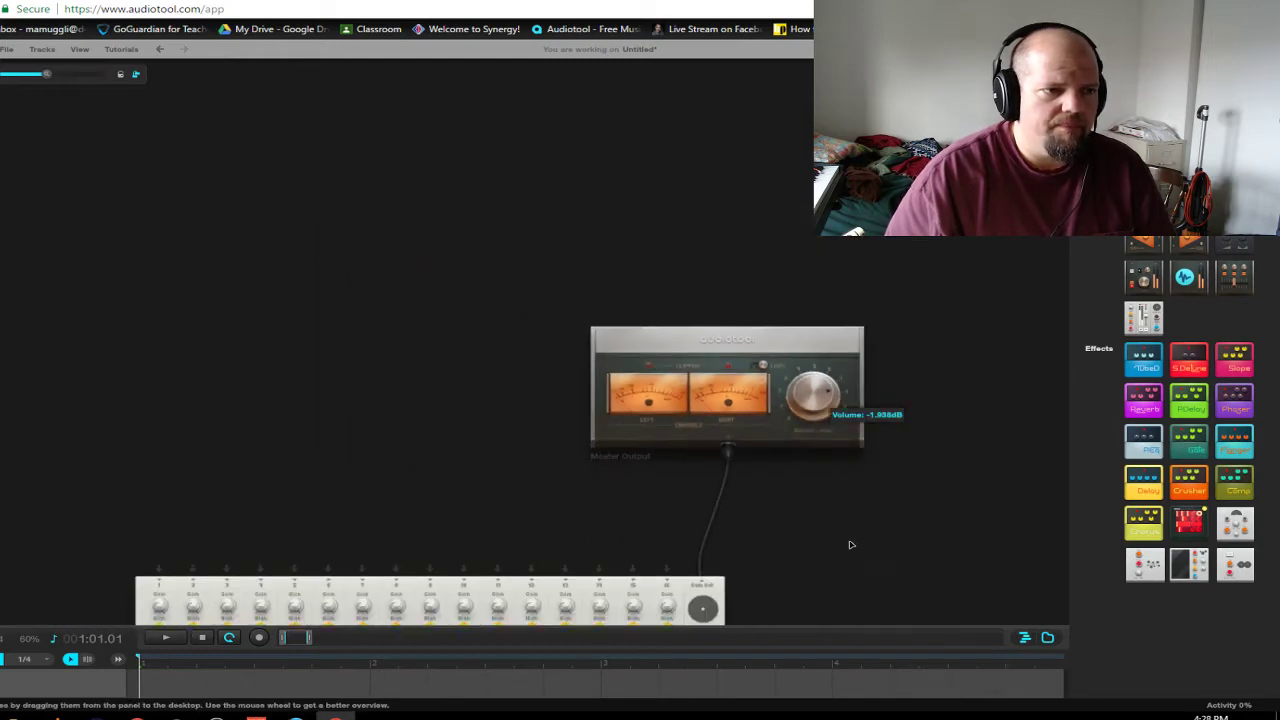
# Disconnect the cable from the Master Output input and wire the Centroid's Sum Out back to it
pyautogui.moveTo(849, 540); pyautogui.dragTo(896, 259)
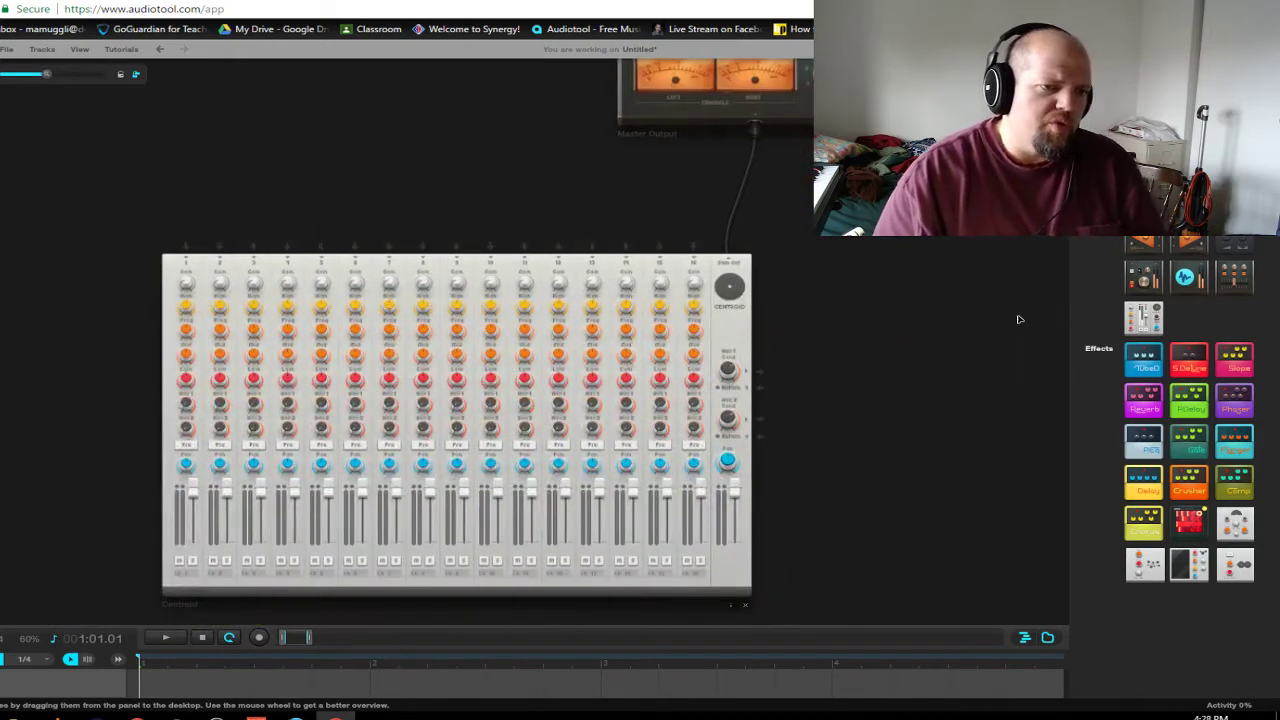
pyautogui.scroll(-1, 1020, 320)
pyautogui.moveTo(914, 379); pyautogui.dragTo(809, 434)
pyautogui.scroll(4, 644, 221)
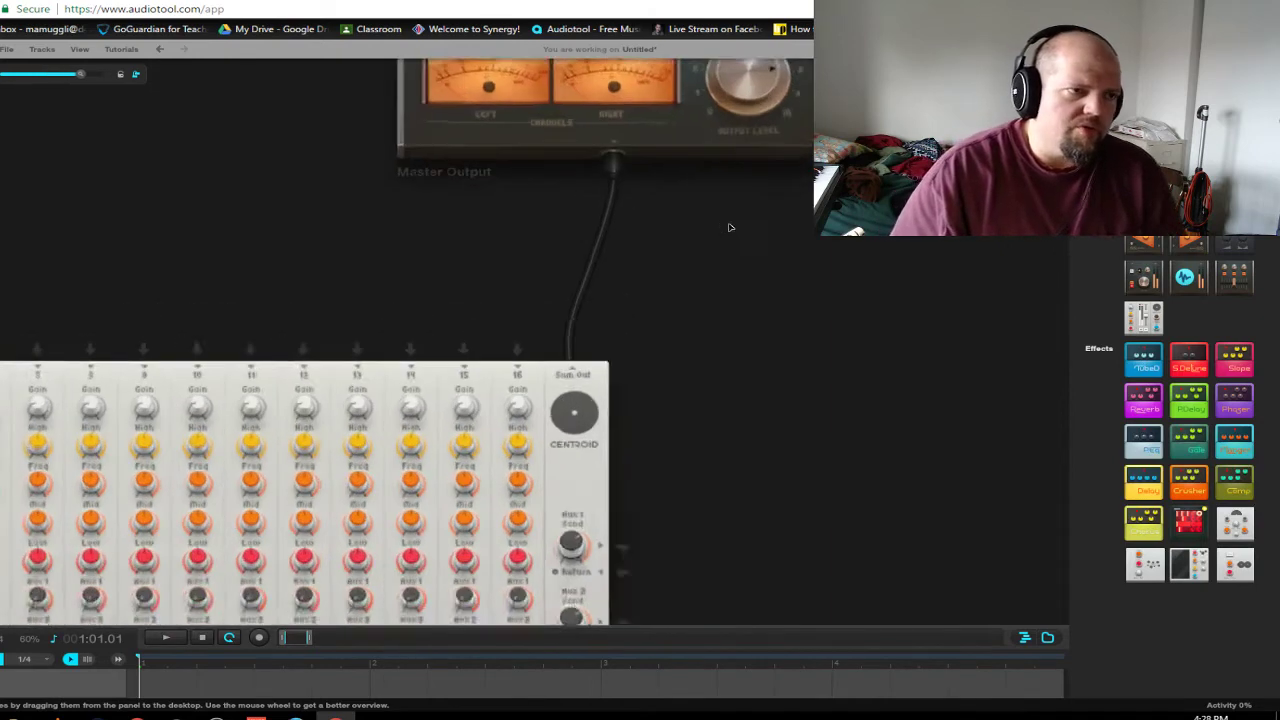
pyautogui.scroll(1, 812, 358)
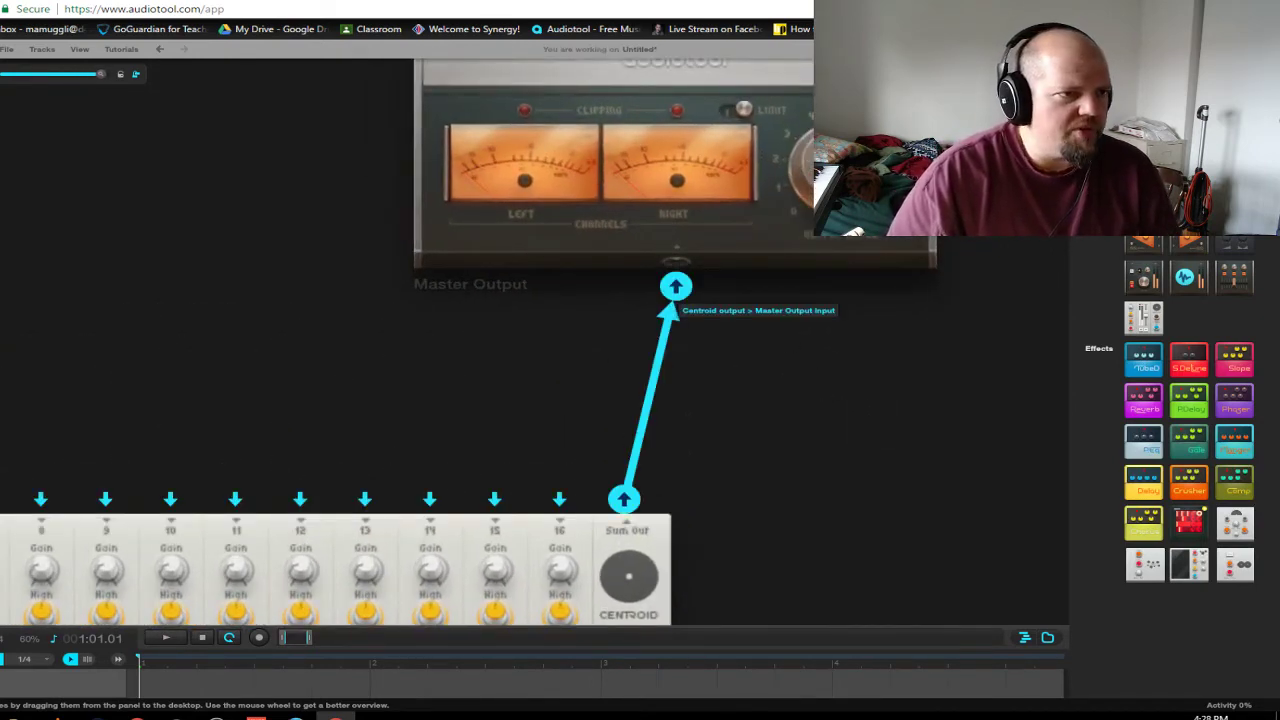
pyautogui.moveTo(677, 285); pyautogui.dragTo(816, 346)
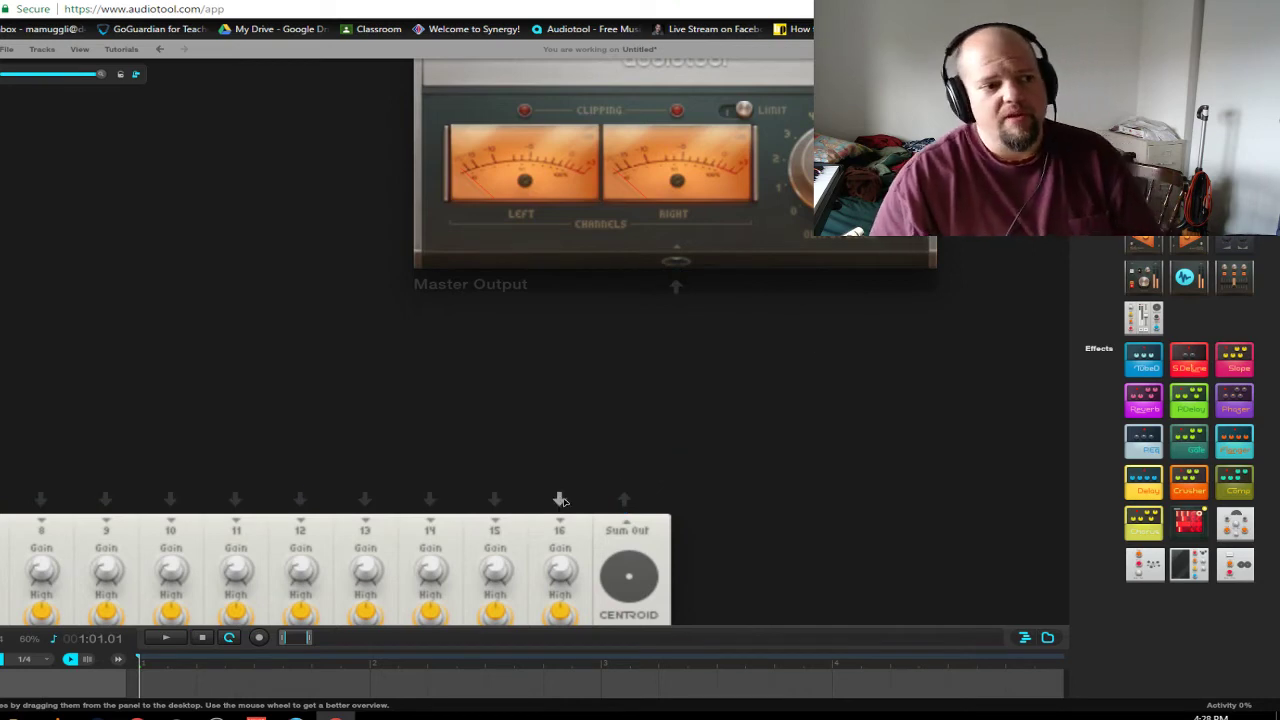
pyautogui.moveTo(624, 498); pyautogui.dragTo(677, 285)
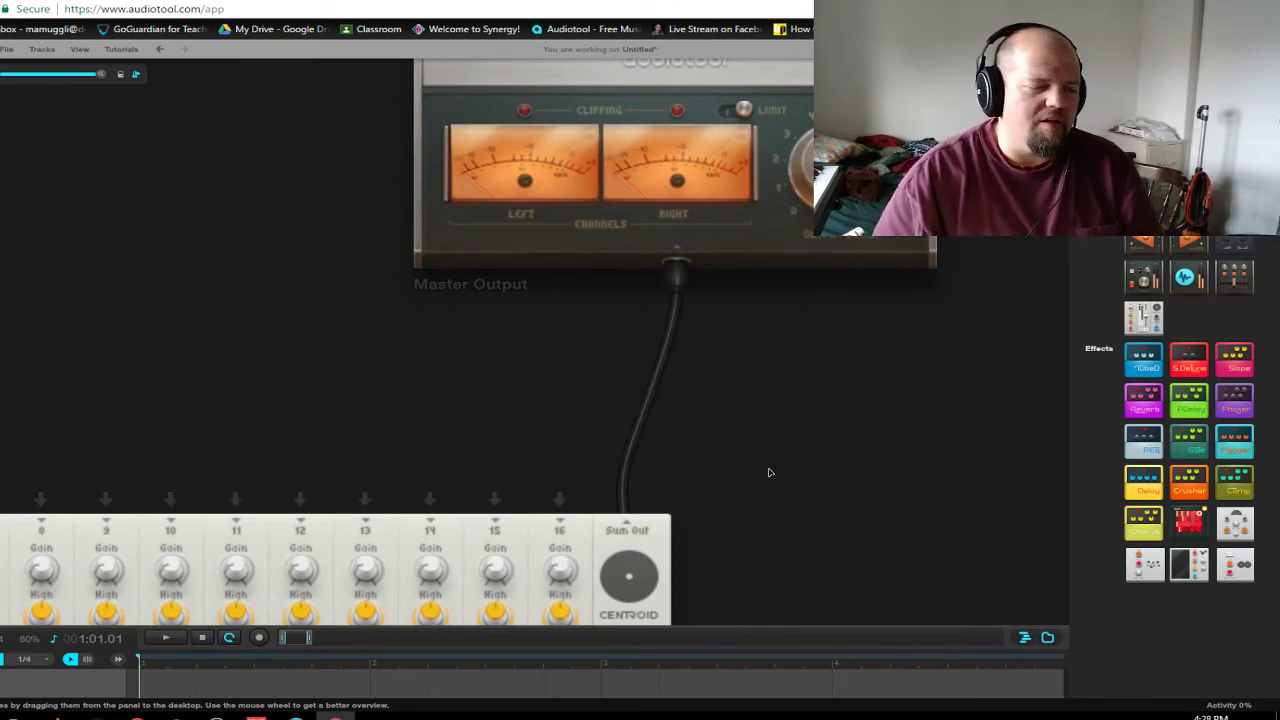
# Patch the Centroid's Aux 1 send into its own return, and remove that cable again
pyautogui.scroll(-3, 853, 489)
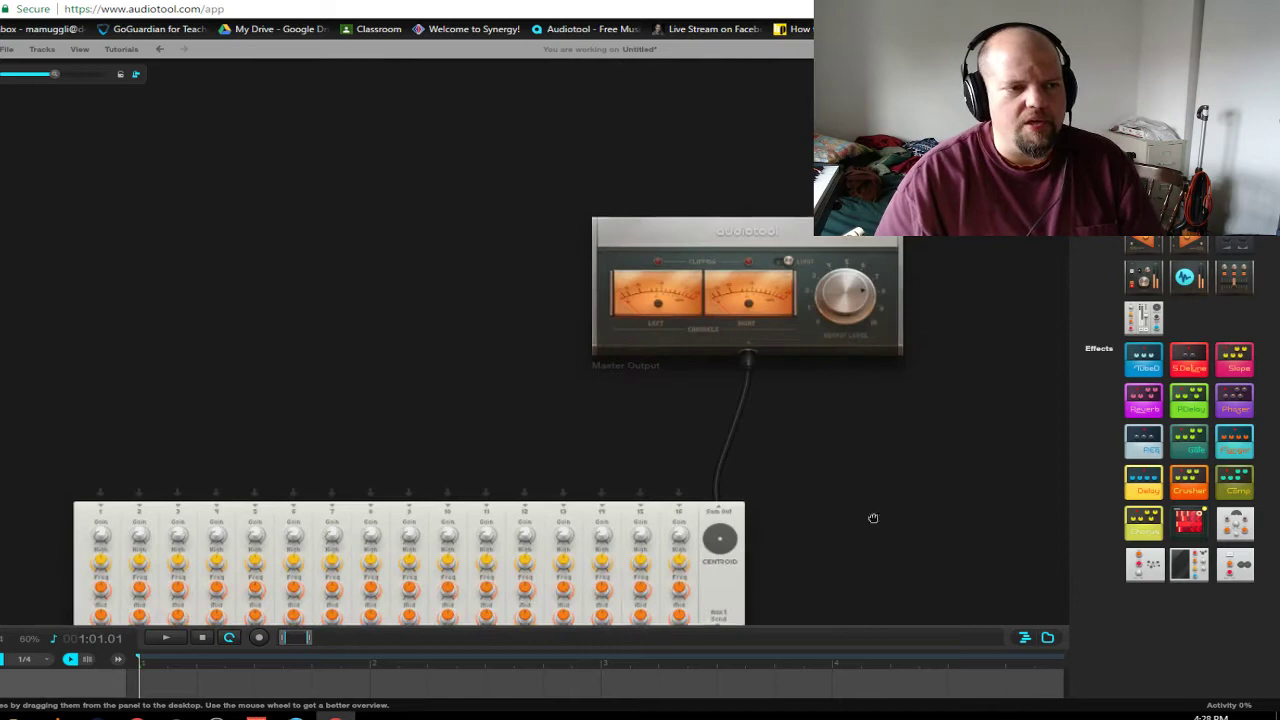
pyautogui.scroll(5, 871, 517)
pyautogui.moveTo(735, 486); pyautogui.dragTo(774, 329)
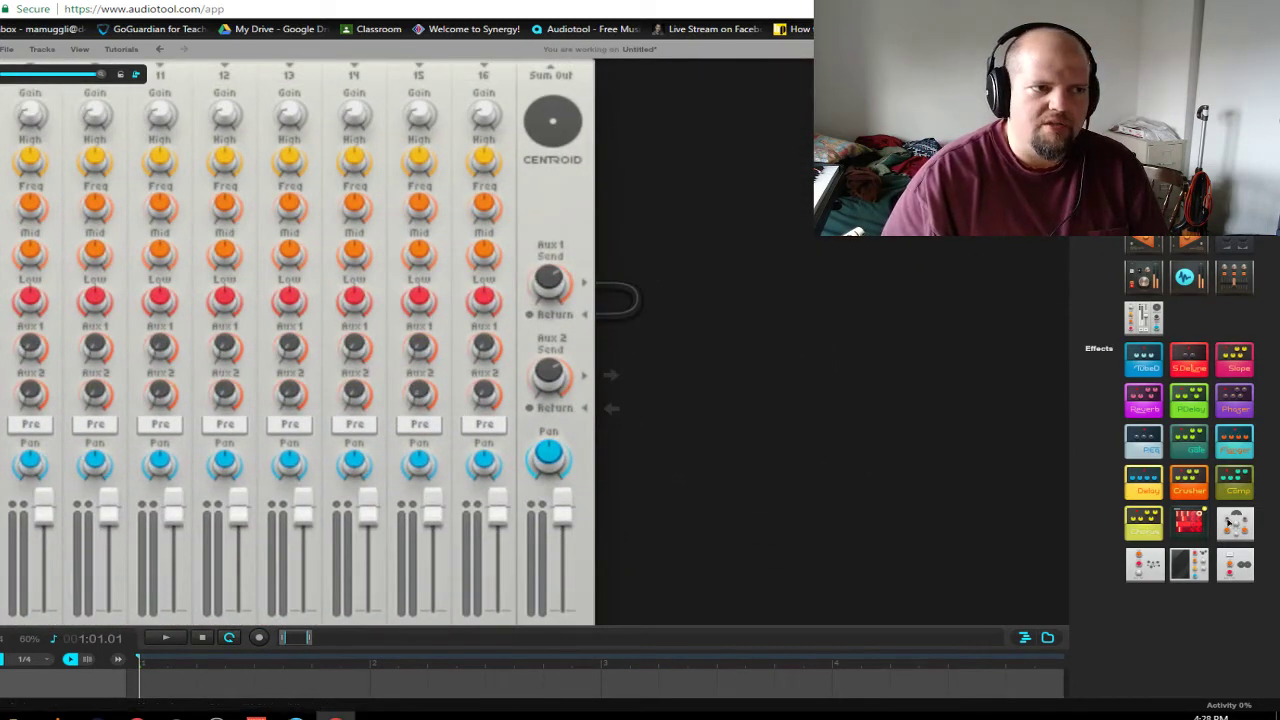
pyautogui.moveTo(618, 287); pyautogui.dragTo(769, 411)
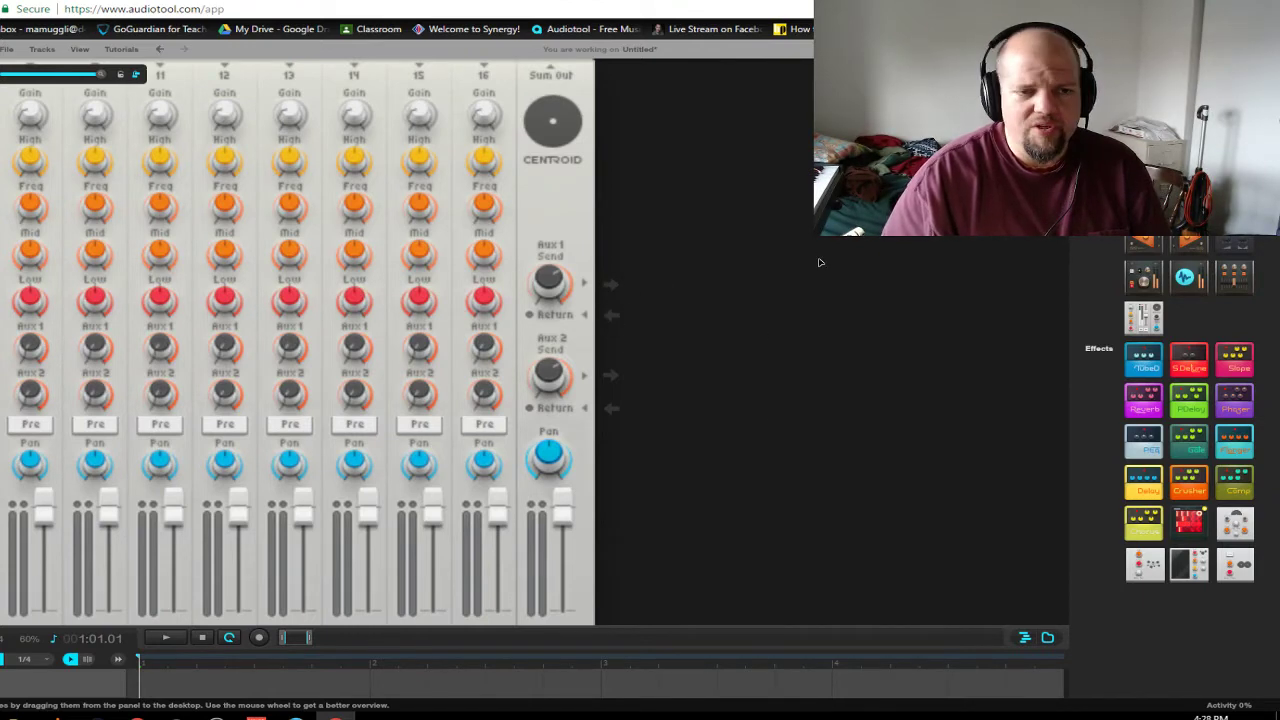
pyautogui.scroll(-3, 880, 258)
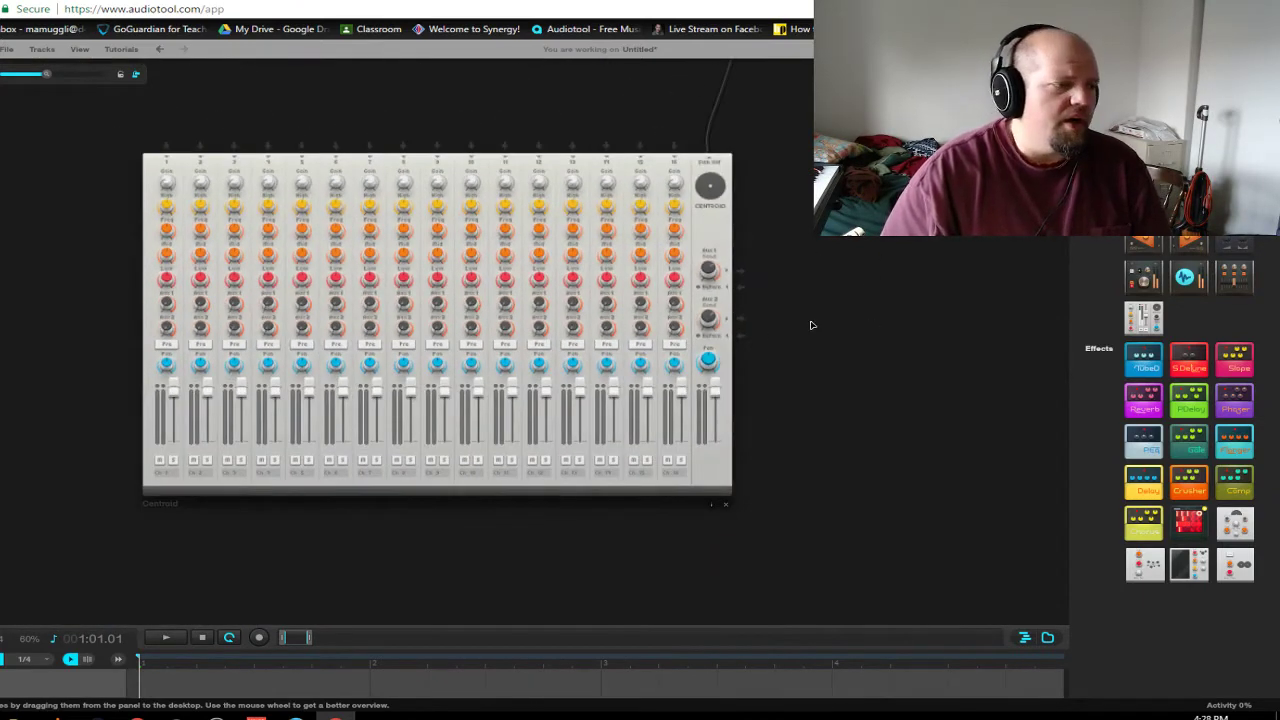
pyautogui.moveTo(3, 333); pyautogui.dragTo(91, 474)
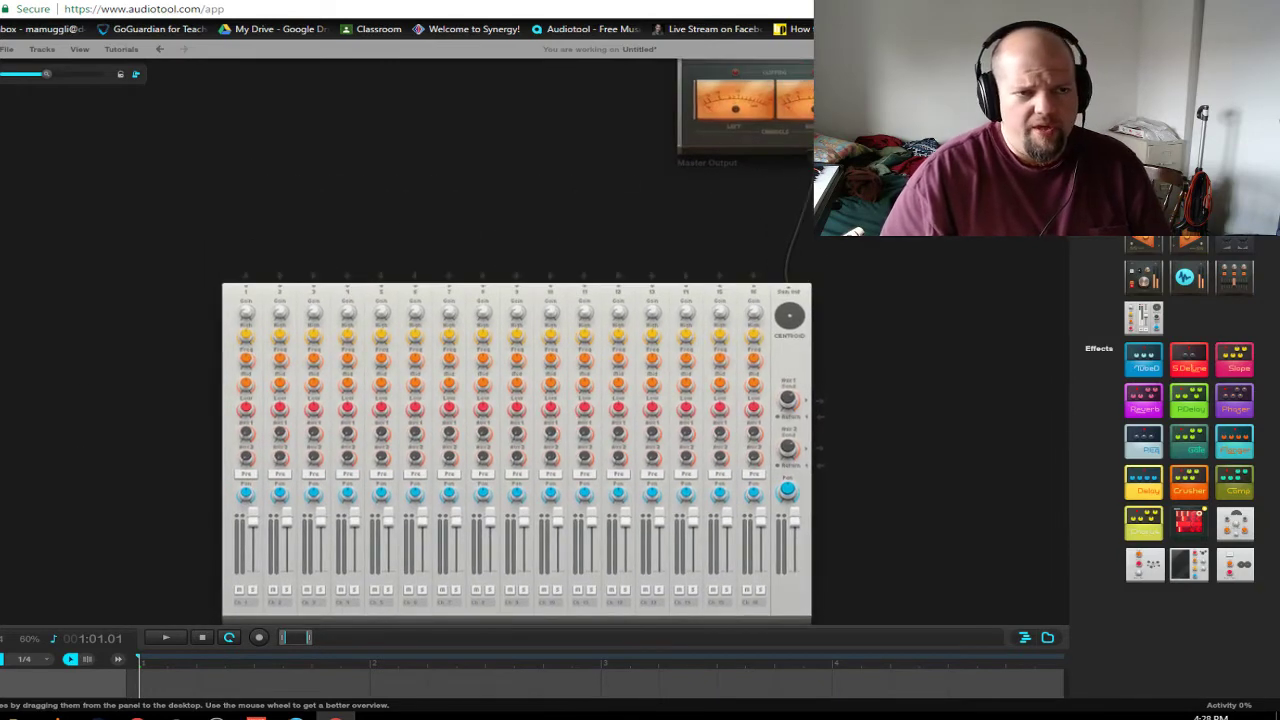
pyautogui.moveTo(968, 300); pyautogui.dragTo(958, 410)
pyautogui.moveTo(472, 323); pyautogui.dragTo(532, 372)
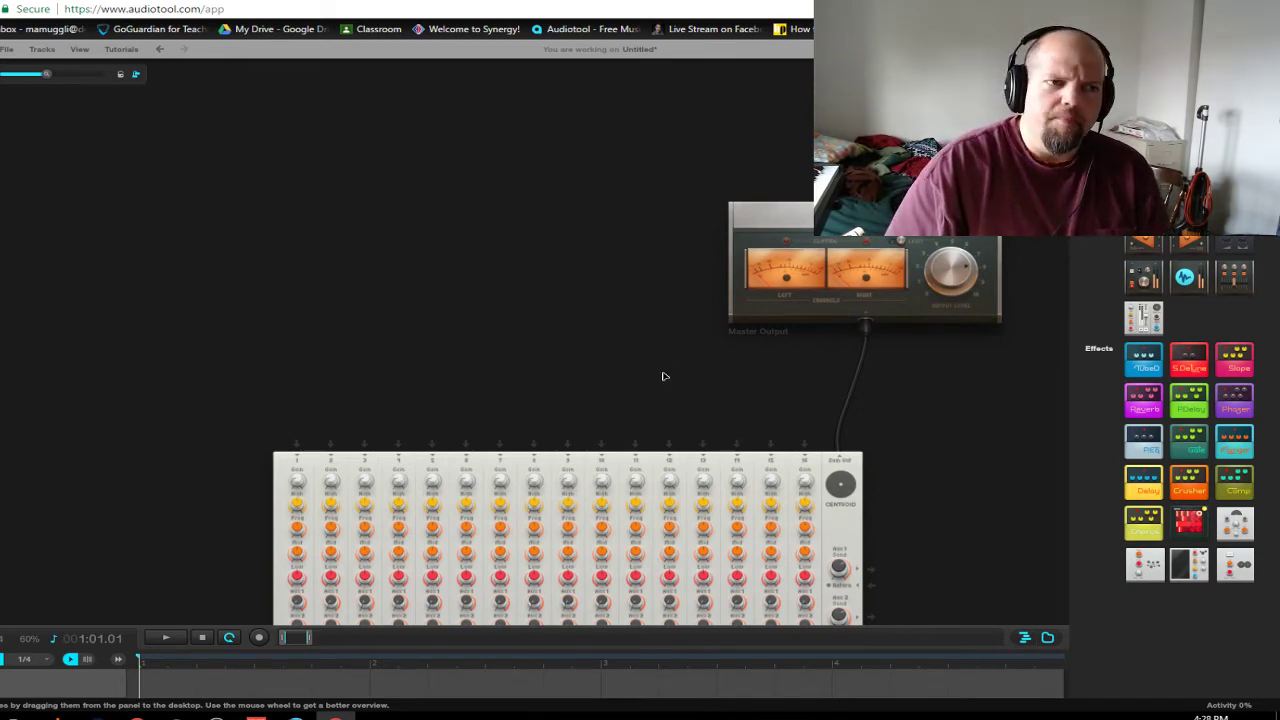
# Add a Beatbox 8 drum machine to the empty desktop space left of the Centroid mixer and inspect its controls
pyautogui.scroll(-1, 616, 368)
pyautogui.scroll(-2, 616, 368)
pyautogui.moveTo(597, 360); pyautogui.dragTo(737, 397)
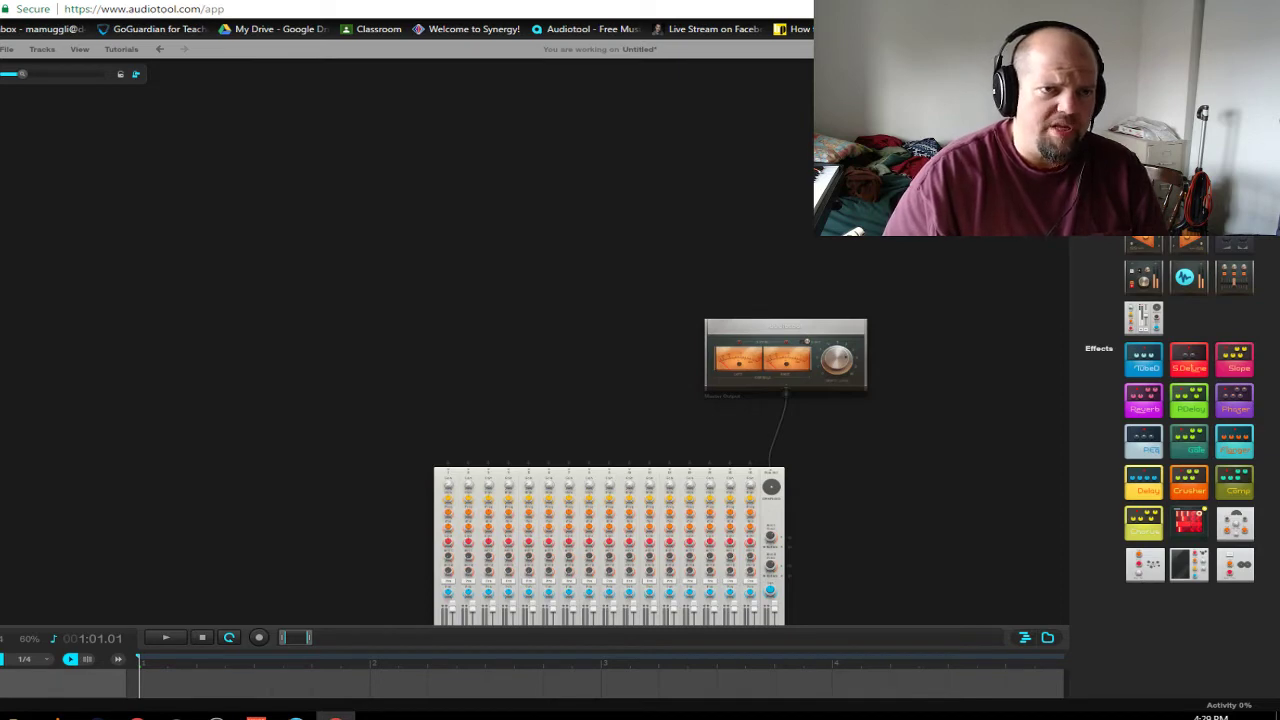
pyautogui.scroll(-2, 226, 262)
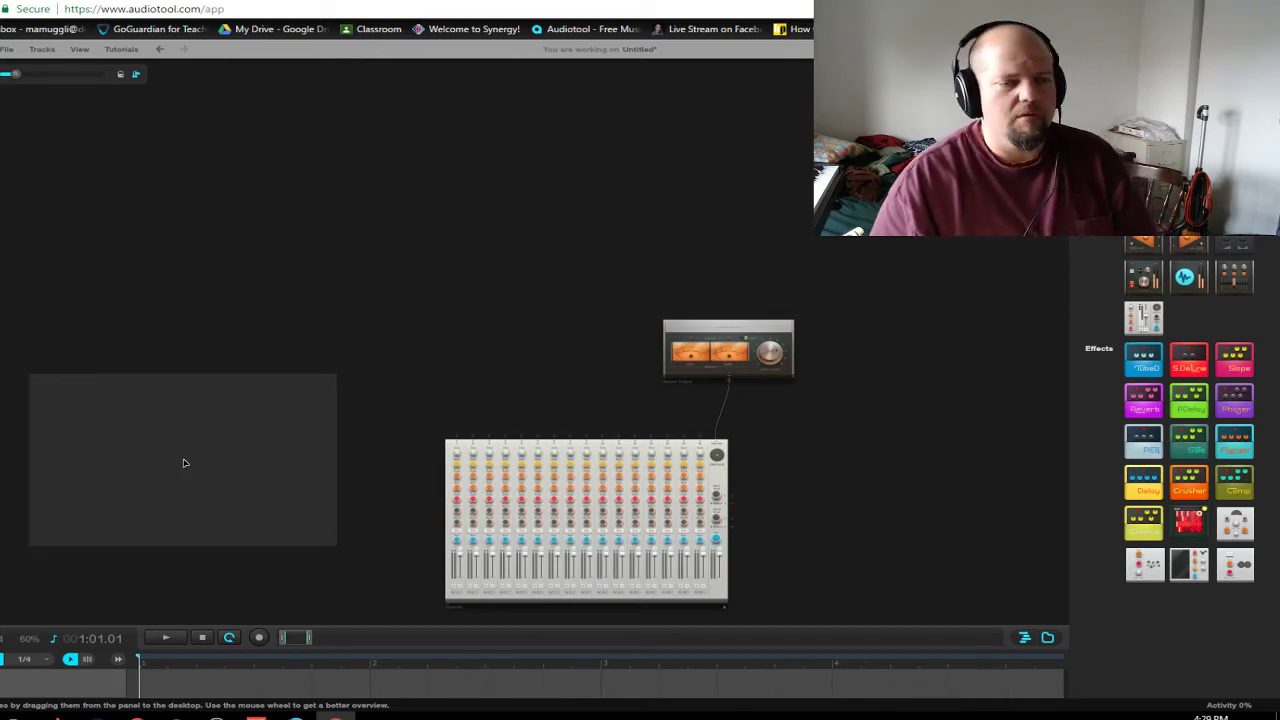
pyautogui.moveTo(180, 456); pyautogui.dragTo(191, 411)
pyautogui.scroll(5, 540, 511)
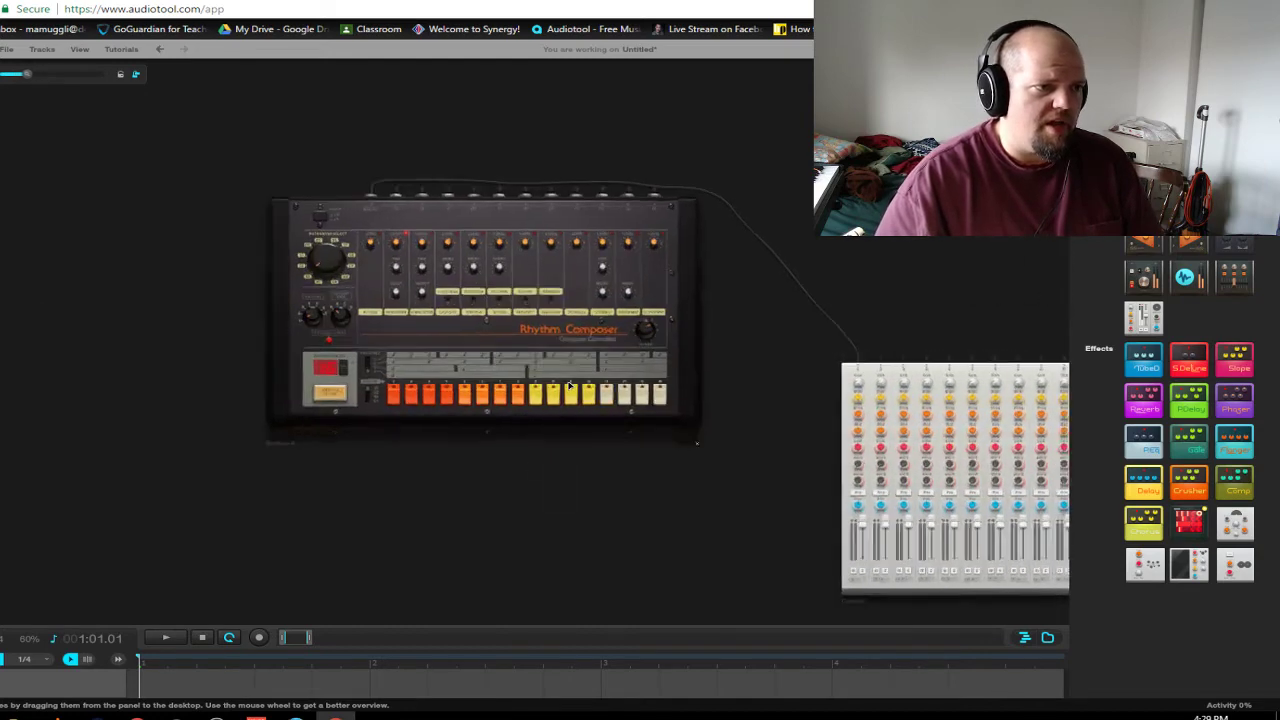
pyautogui.scroll(2, 508, 371)
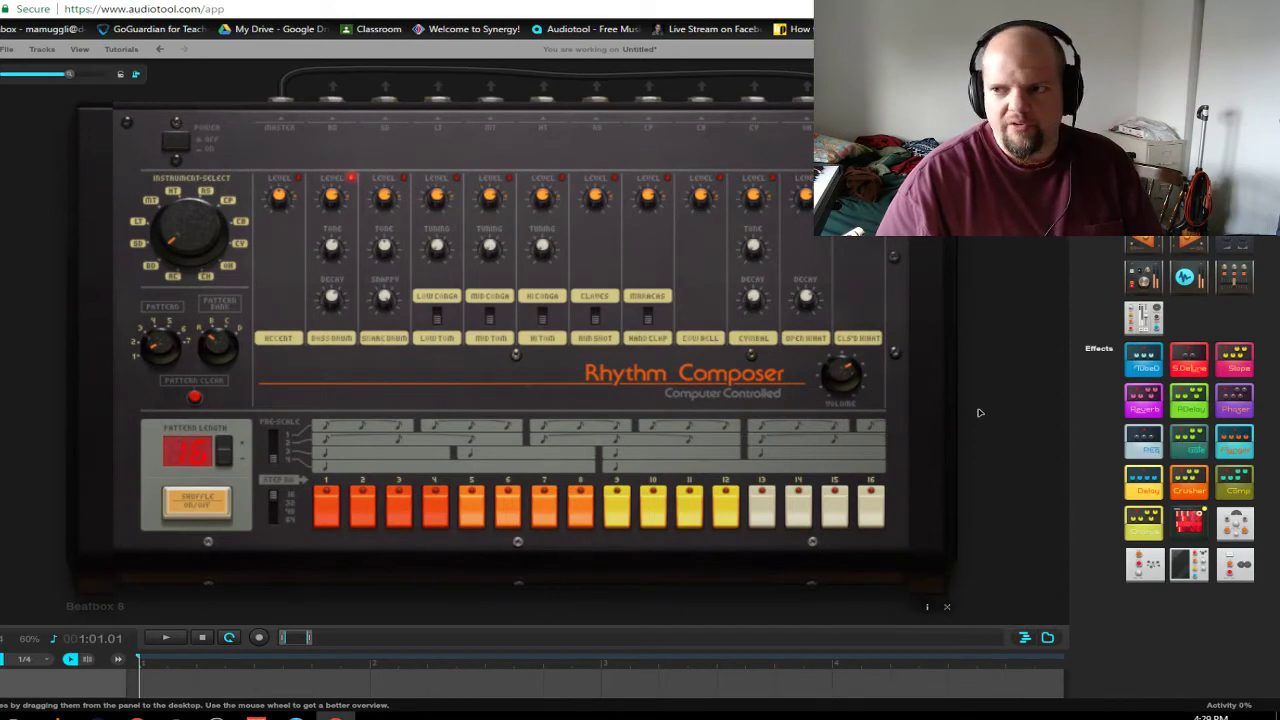
pyautogui.scroll(-3, 980, 412)
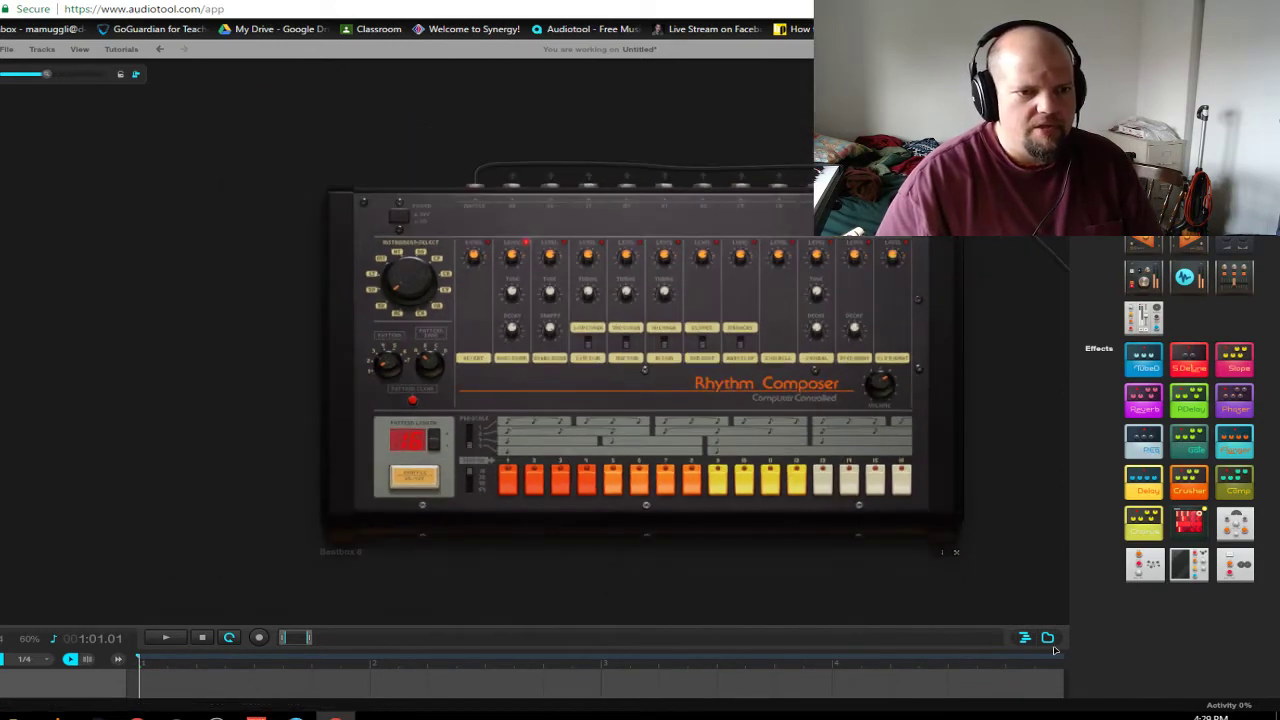
# Open the Beatbox 8's wiki help page and read through its description and instrument controls
pyautogui.moveTo(1018, 482); pyautogui.dragTo(865, 455)
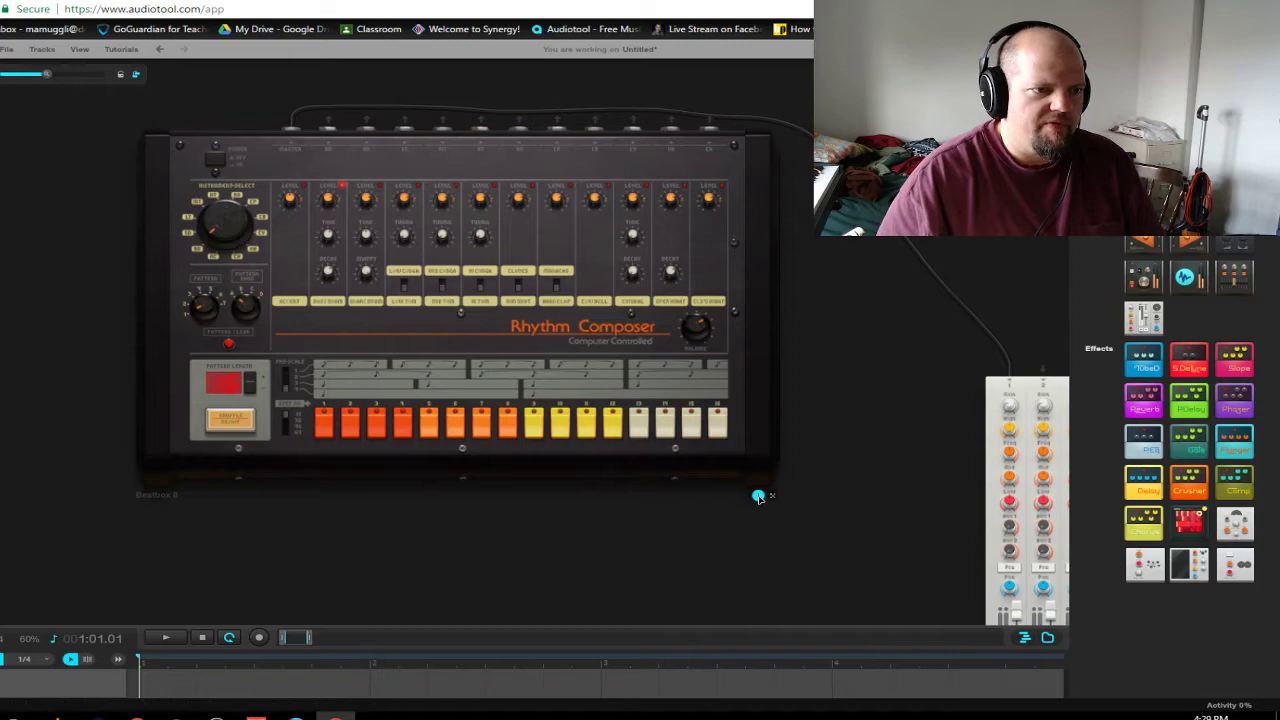
pyautogui.click(758, 496)
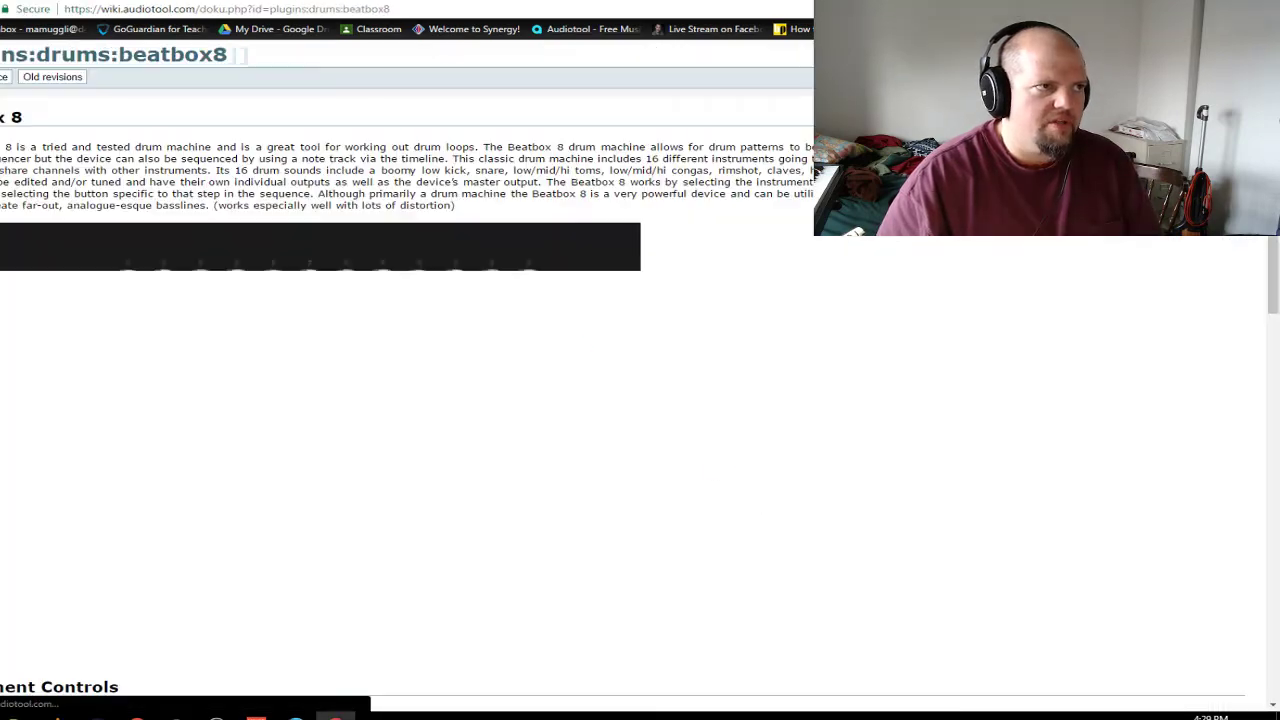
pyautogui.scroll(-7, 837, 363)
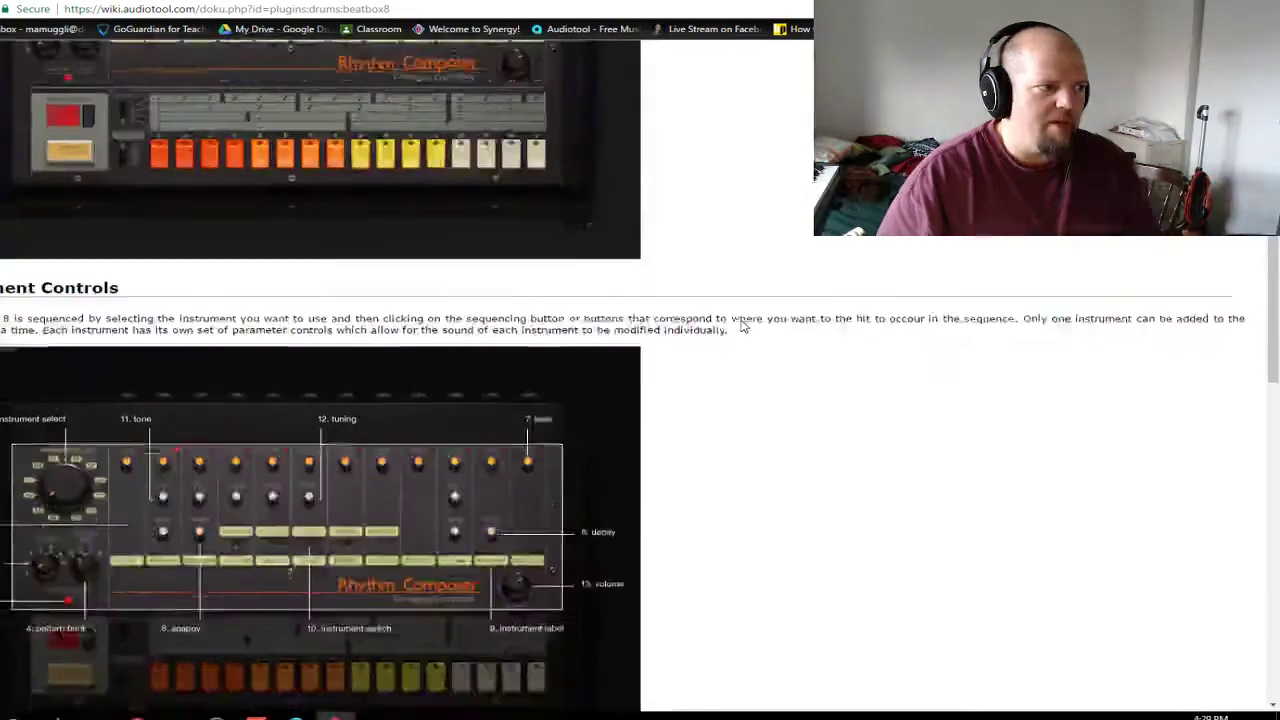
pyautogui.scroll(-6, 243, 323)
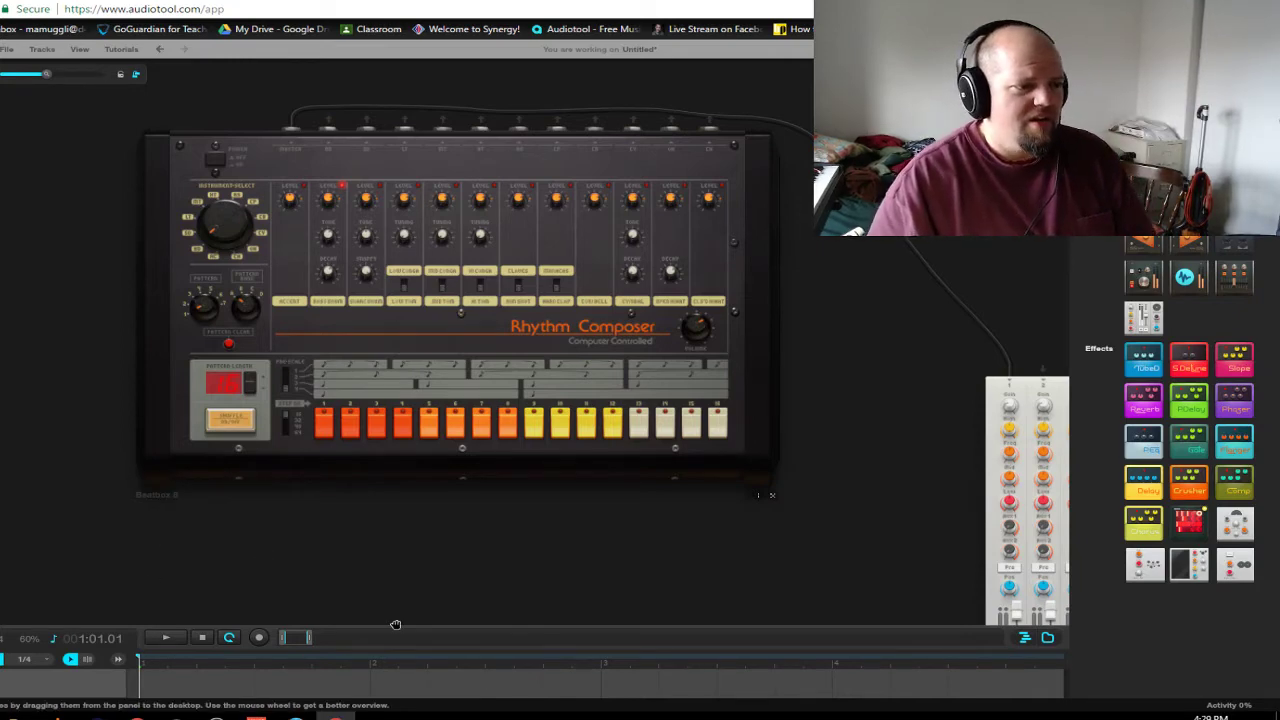
# Enlarge the timeline and examine the note, pattern and automation track types available for the Beatbox 8
pyautogui.moveTo(405, 630); pyautogui.dragTo(410, 447)
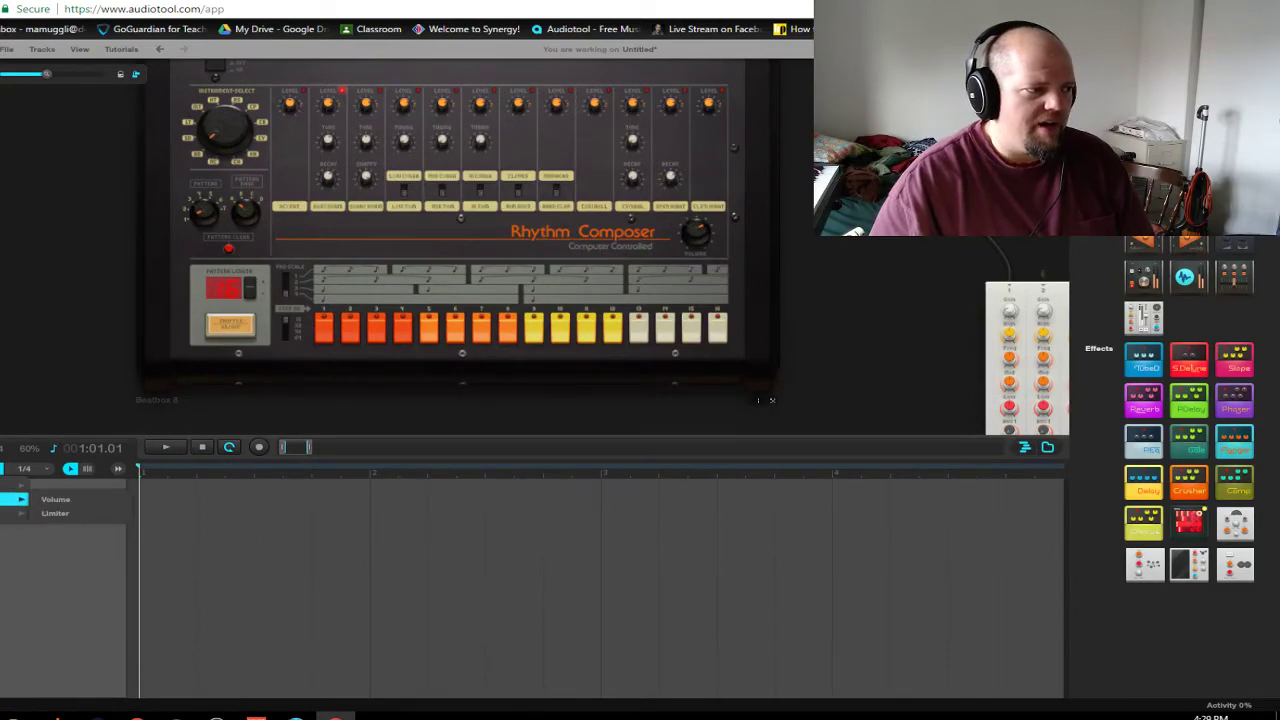
pyautogui.moveTo(12, 513)
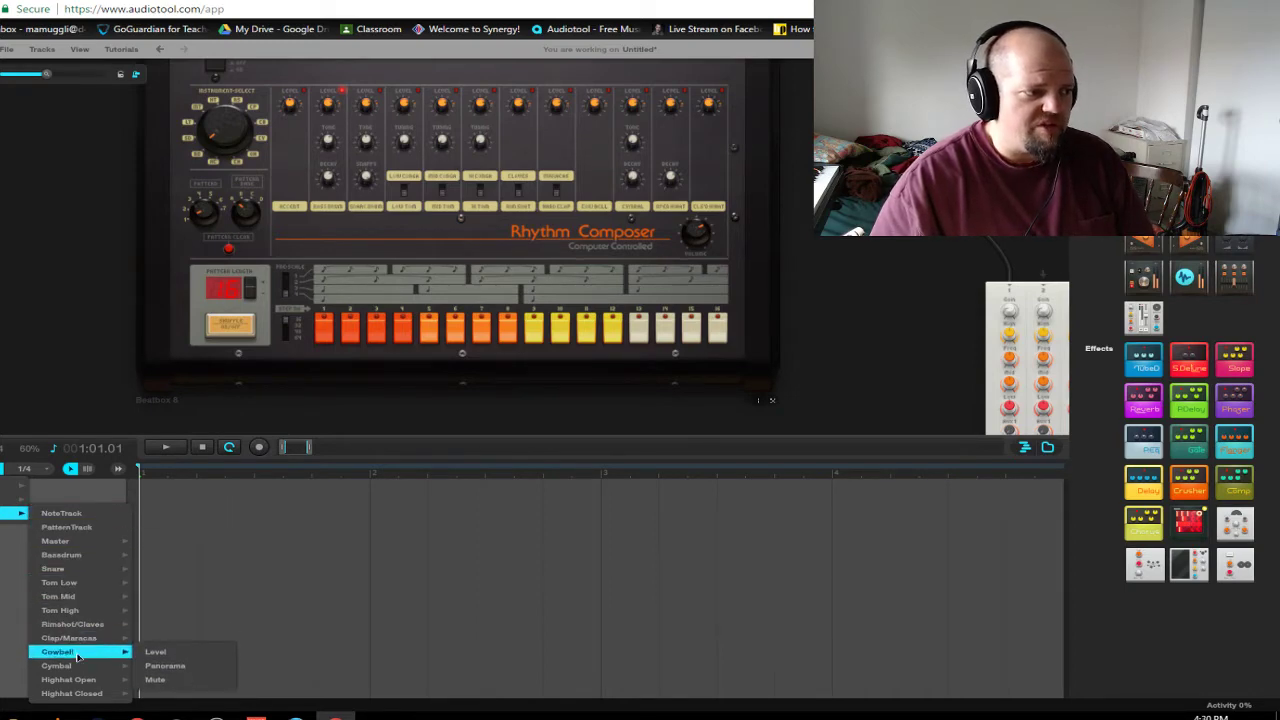
pyautogui.moveTo(77, 697)
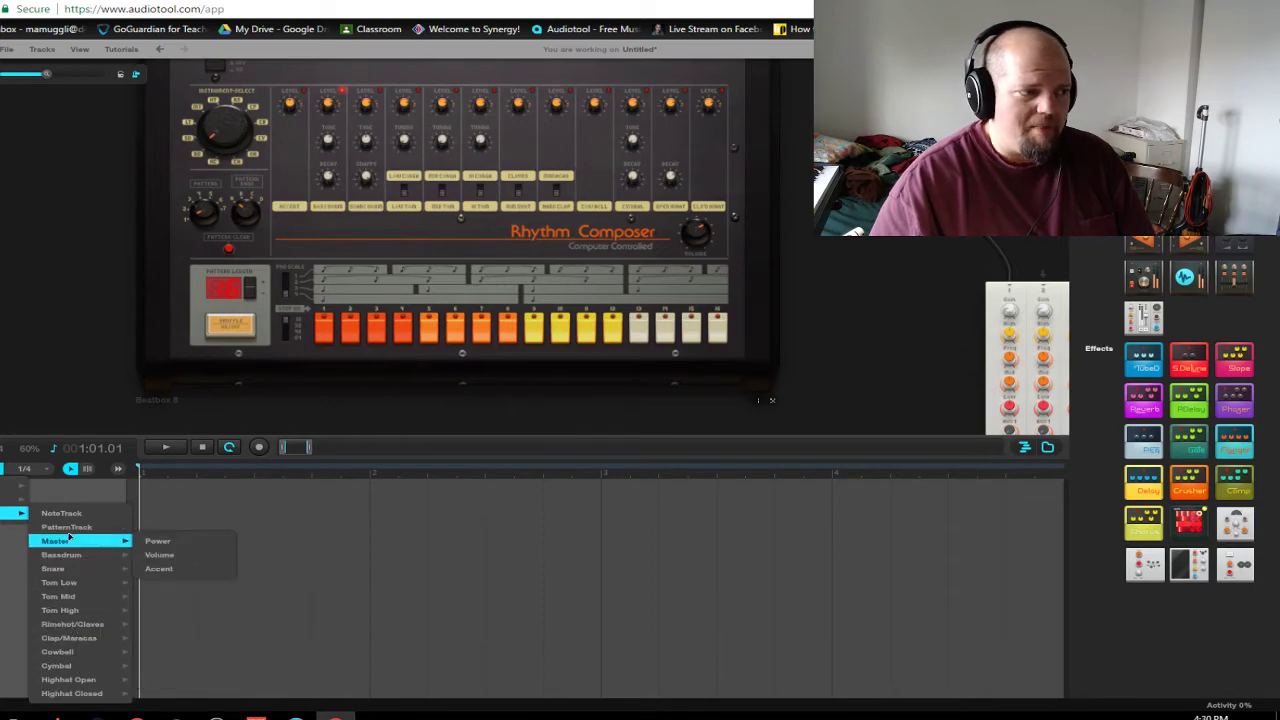
pyautogui.click(69, 393)
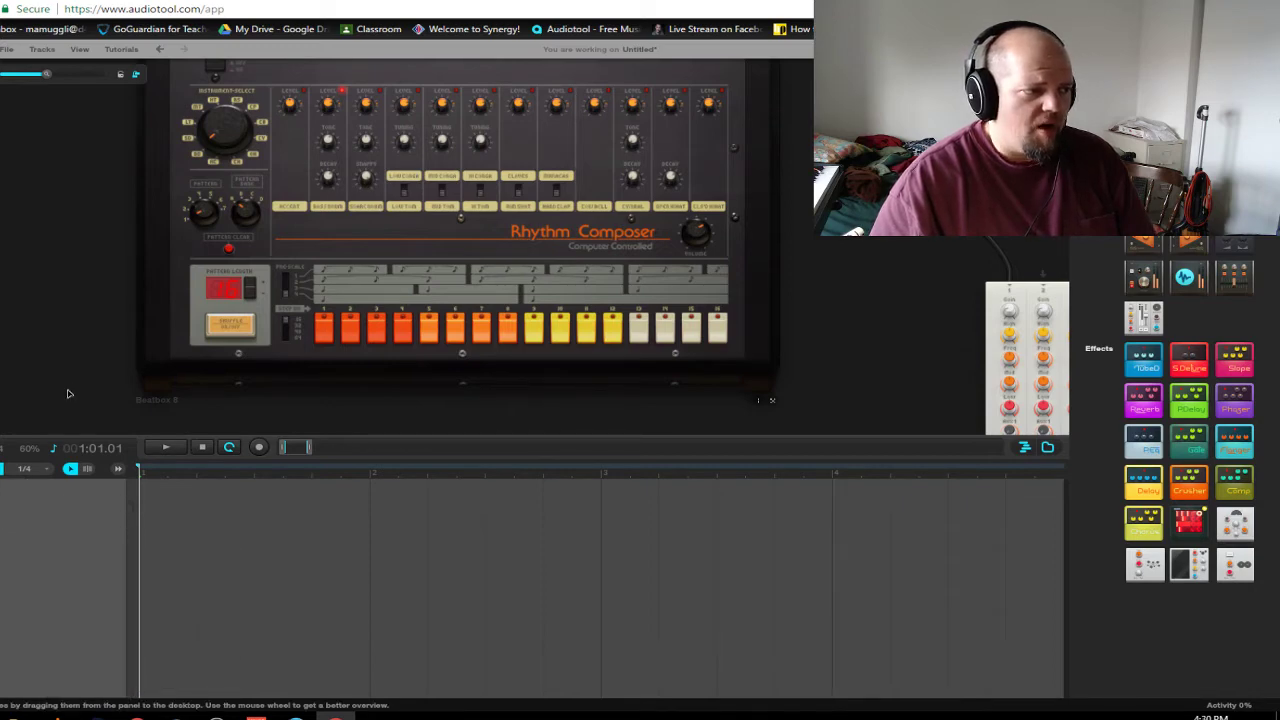
# Rename the Beatbox 8 drum machine to "Smurf" and check the list of devices available for new tracks
pyautogui.doubleClick(154, 405)
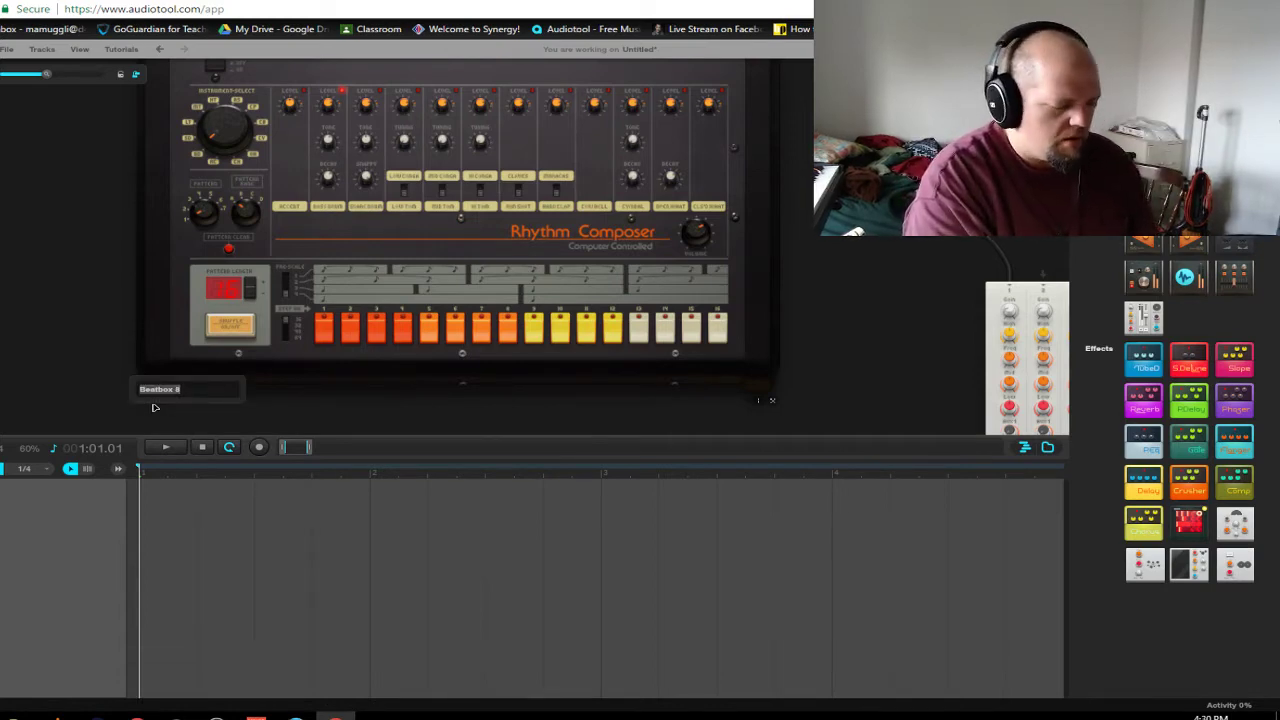
pyautogui.write('Snare')
pyautogui.press('Return')
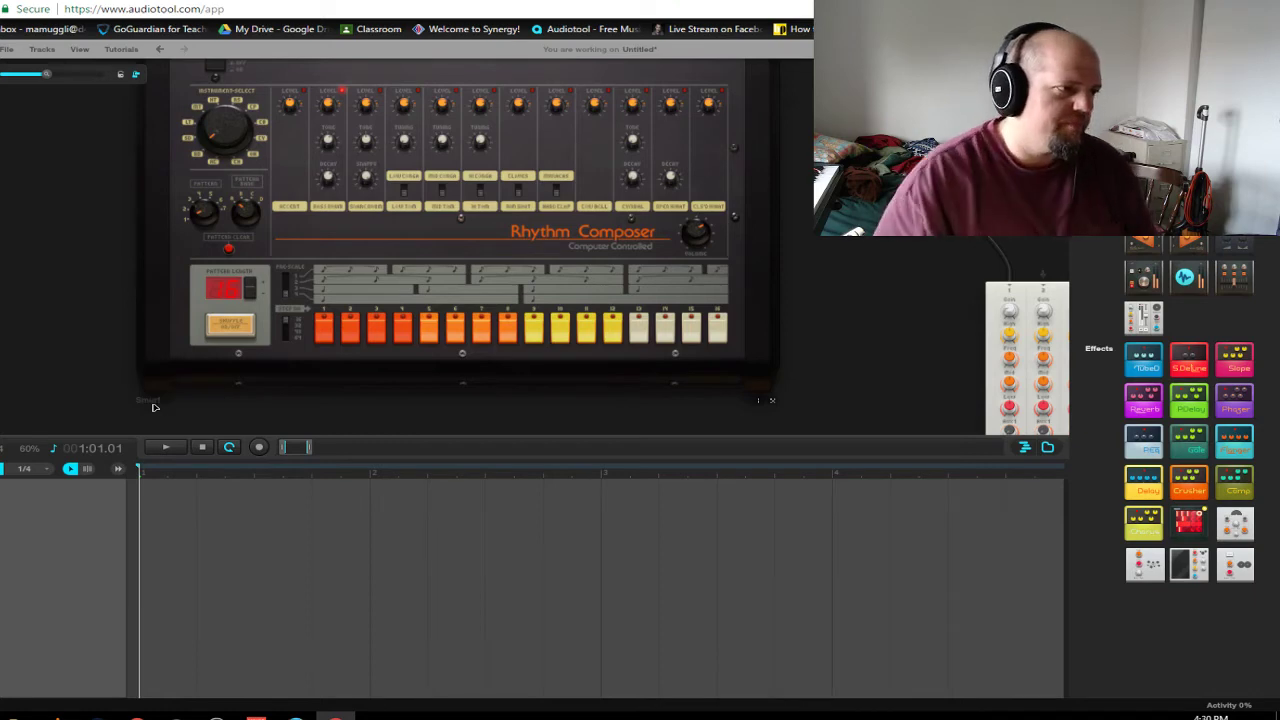
pyautogui.click(2, 469)
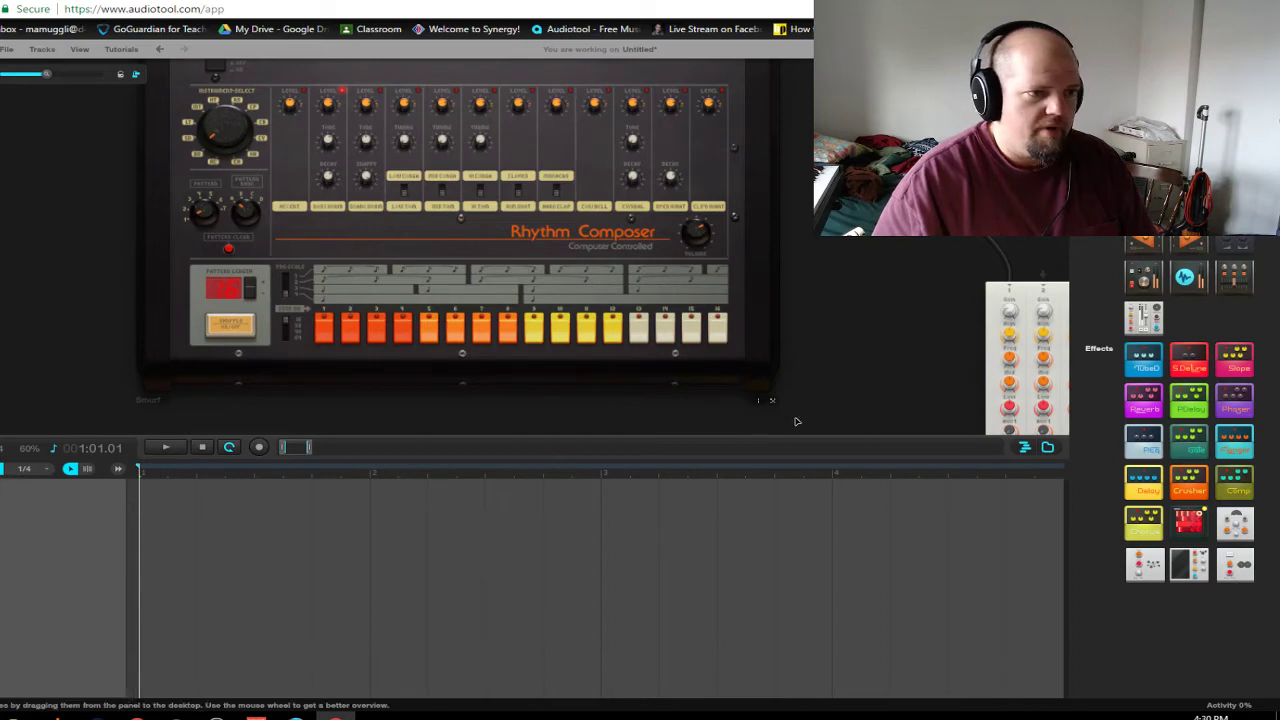
# Delete the renamed drum machine from the desktop and shrink the timeline to enlarge the device area
pyautogui.click(771, 399)
pyautogui.moveTo(752, 446); pyautogui.dragTo(724, 592)
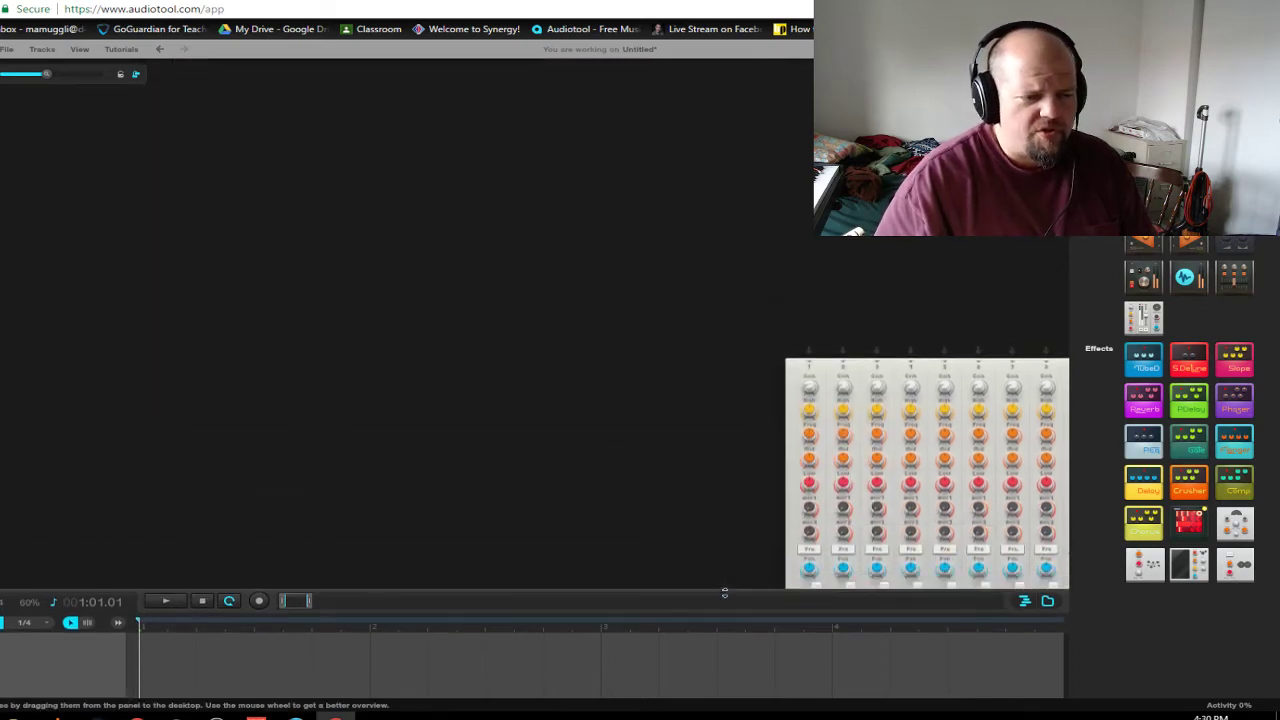
pyautogui.moveTo(690, 519); pyautogui.dragTo(79, 362)
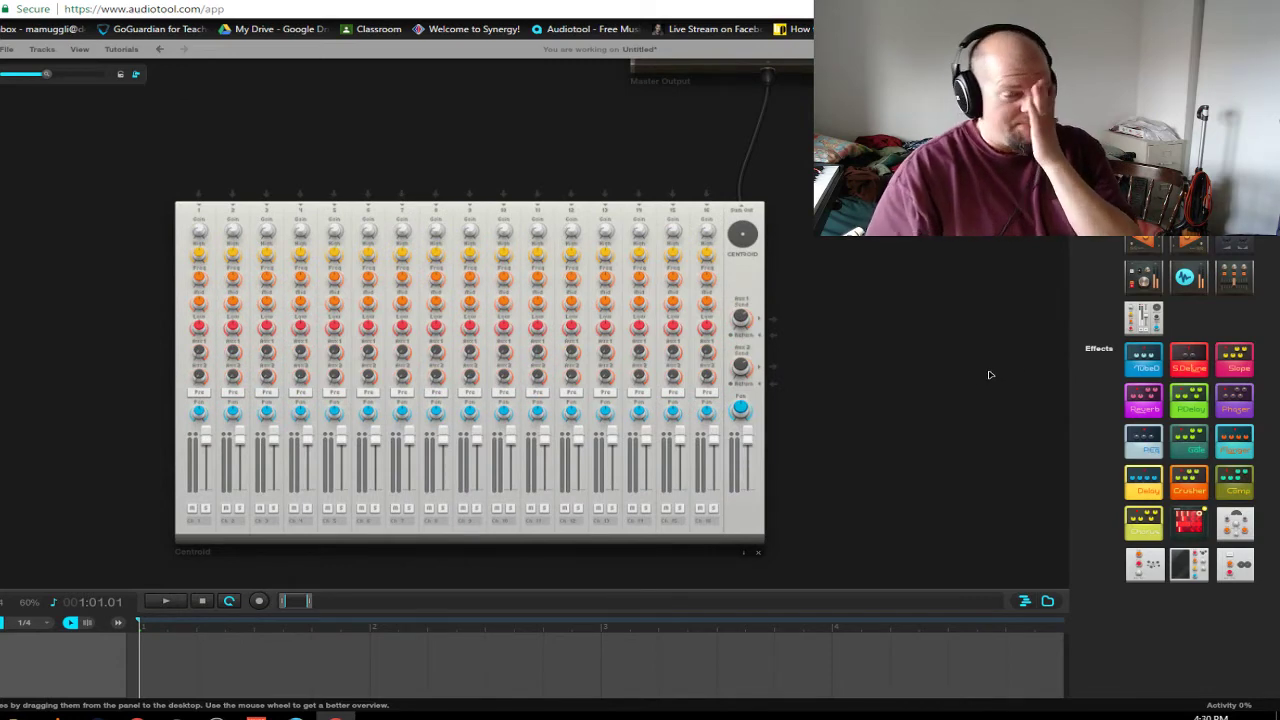
# Add a Reverb pedal right of the Centroid mixer and remove the cable from its output to Centroid input 1
pyautogui.moveTo(980, 320); pyautogui.dragTo(855, 347)
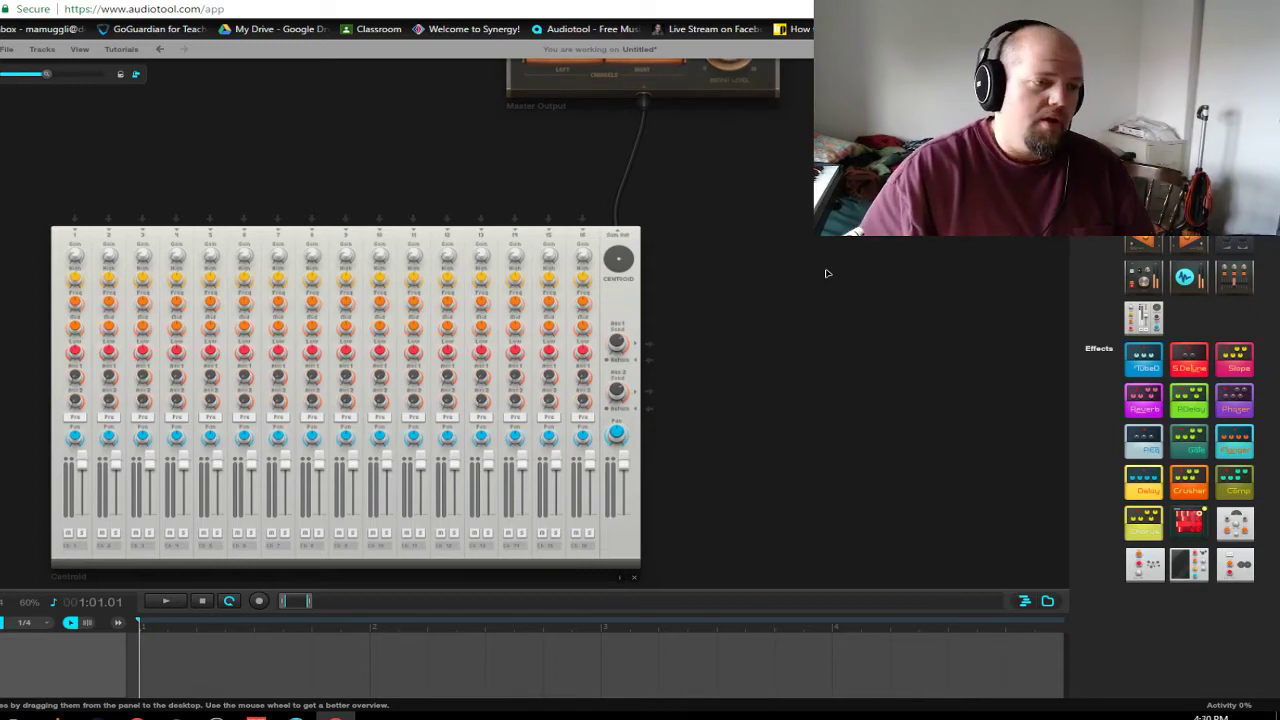
pyautogui.moveTo(809, 357); pyautogui.dragTo(851, 340)
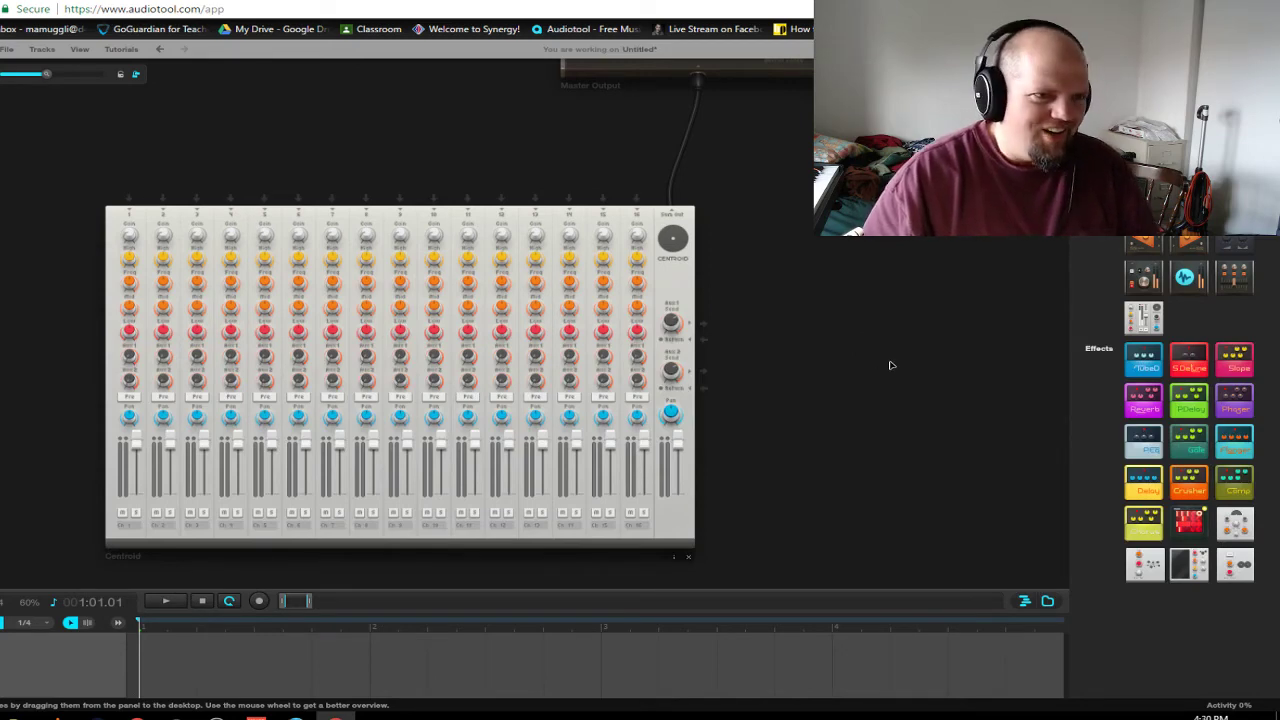
pyautogui.moveTo(888, 363); pyautogui.dragTo(880, 343)
pyautogui.scroll(-3, 941, 397)
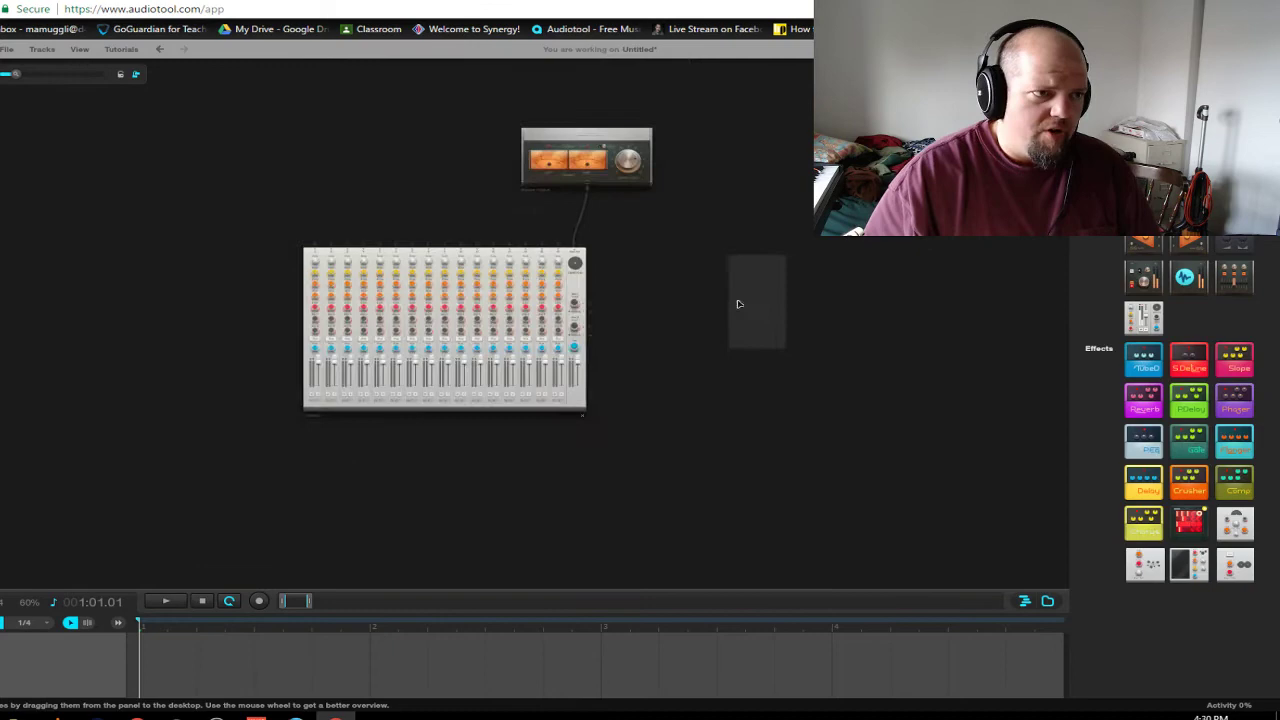
pyautogui.moveTo(660, 271); pyautogui.dragTo(686, 262)
pyautogui.scroll(4, 663, 286)
pyautogui.moveTo(563, 521); pyautogui.dragTo(656, 511)
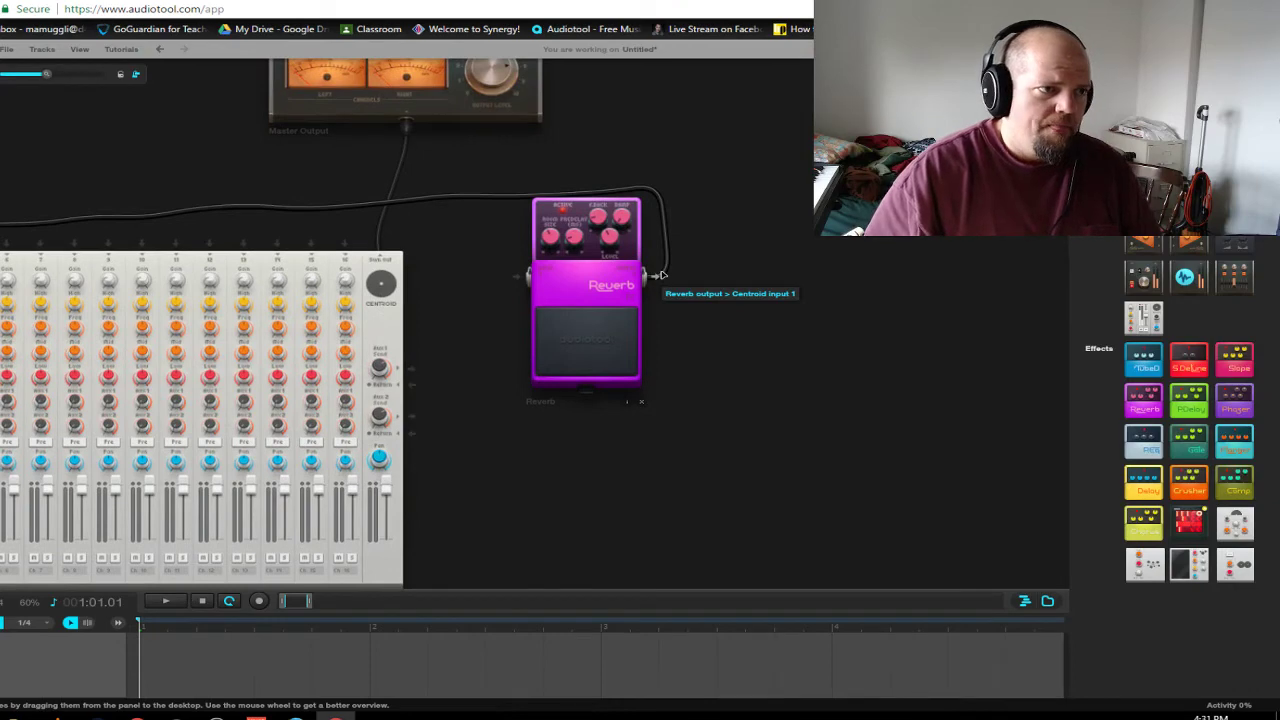
pyautogui.moveTo(463, 263); pyautogui.dragTo(404, 270)
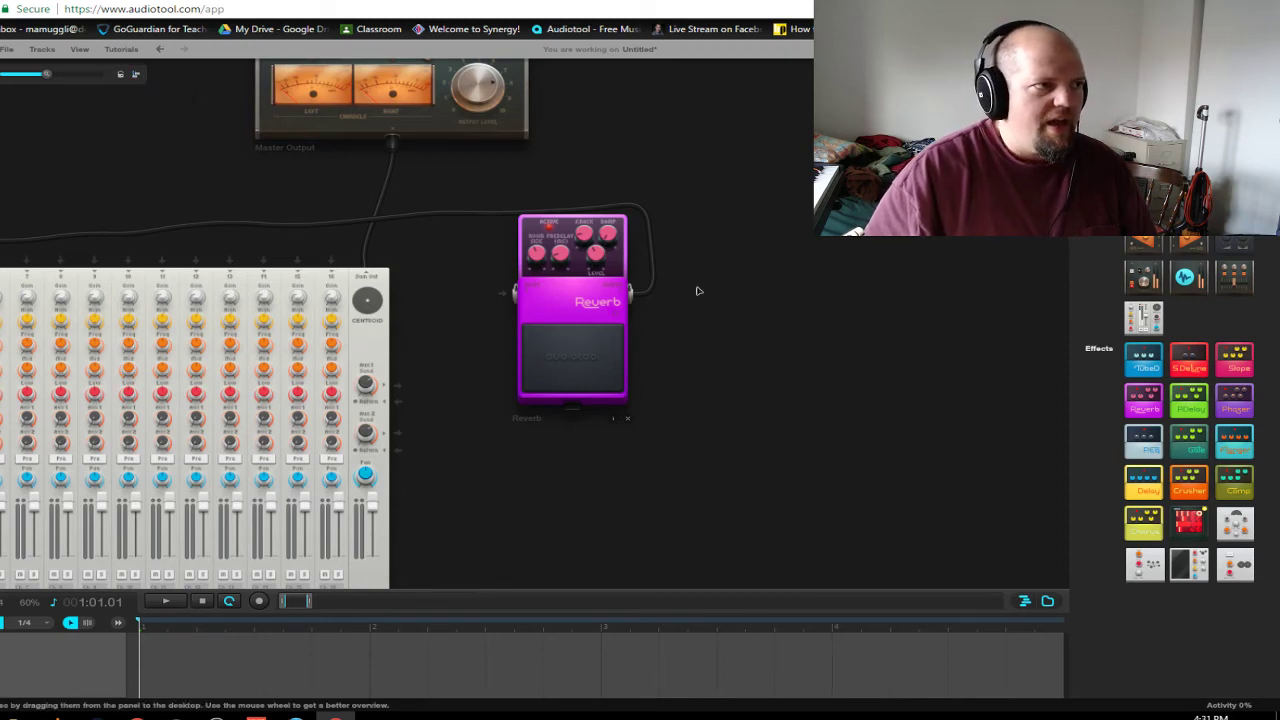
pyautogui.moveTo(640, 290); pyautogui.dragTo(646, 186)
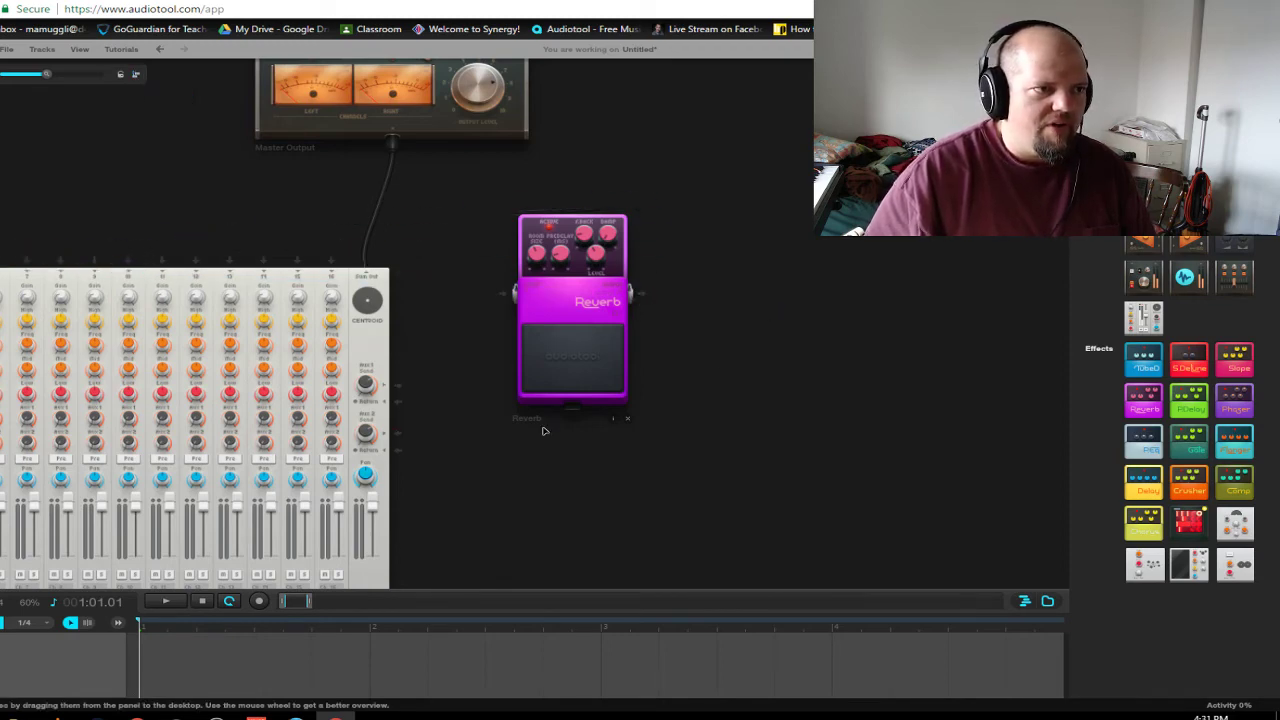
# Add a Delay pedal and arrange it directly below the Reverb pedal, aligned in one column beside the mixer
pyautogui.moveTo(815, 408); pyautogui.dragTo(906, 329)
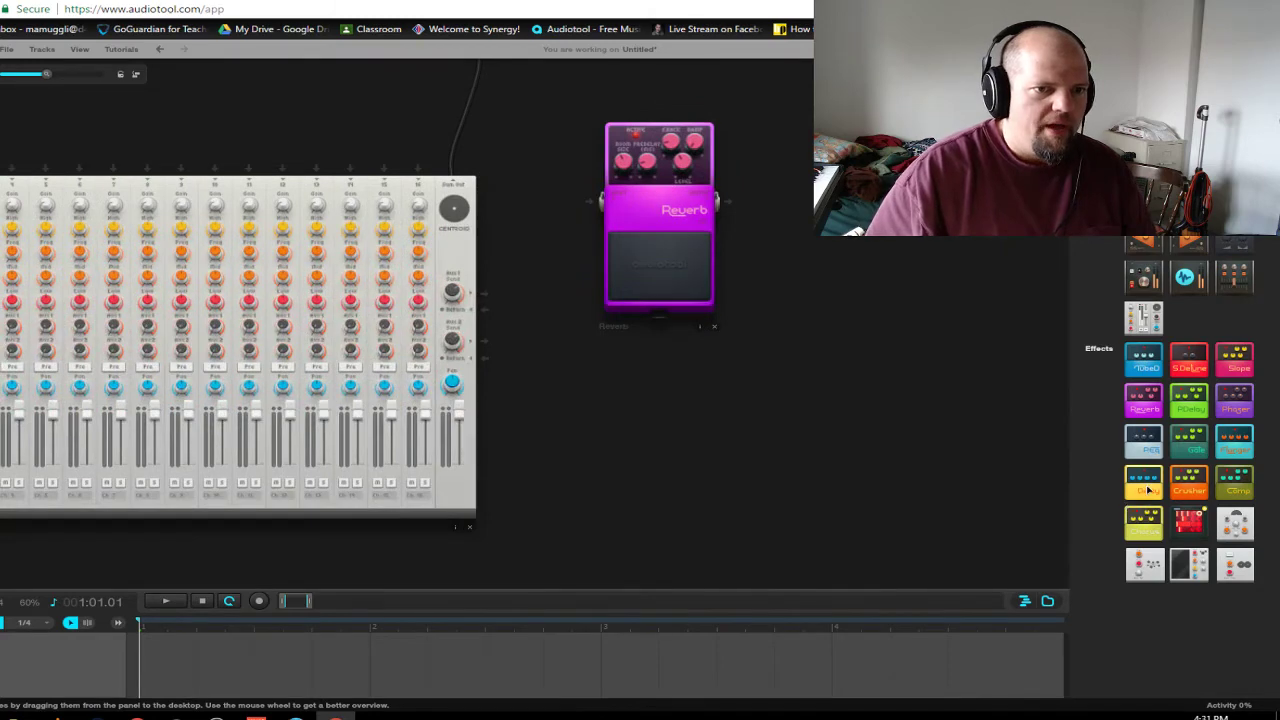
pyautogui.moveTo(1148, 489); pyautogui.dragTo(557, 420)
pyautogui.moveTo(686, 307); pyautogui.dragTo(820, 536)
pyautogui.moveTo(660, 137); pyautogui.dragTo(629, 166)
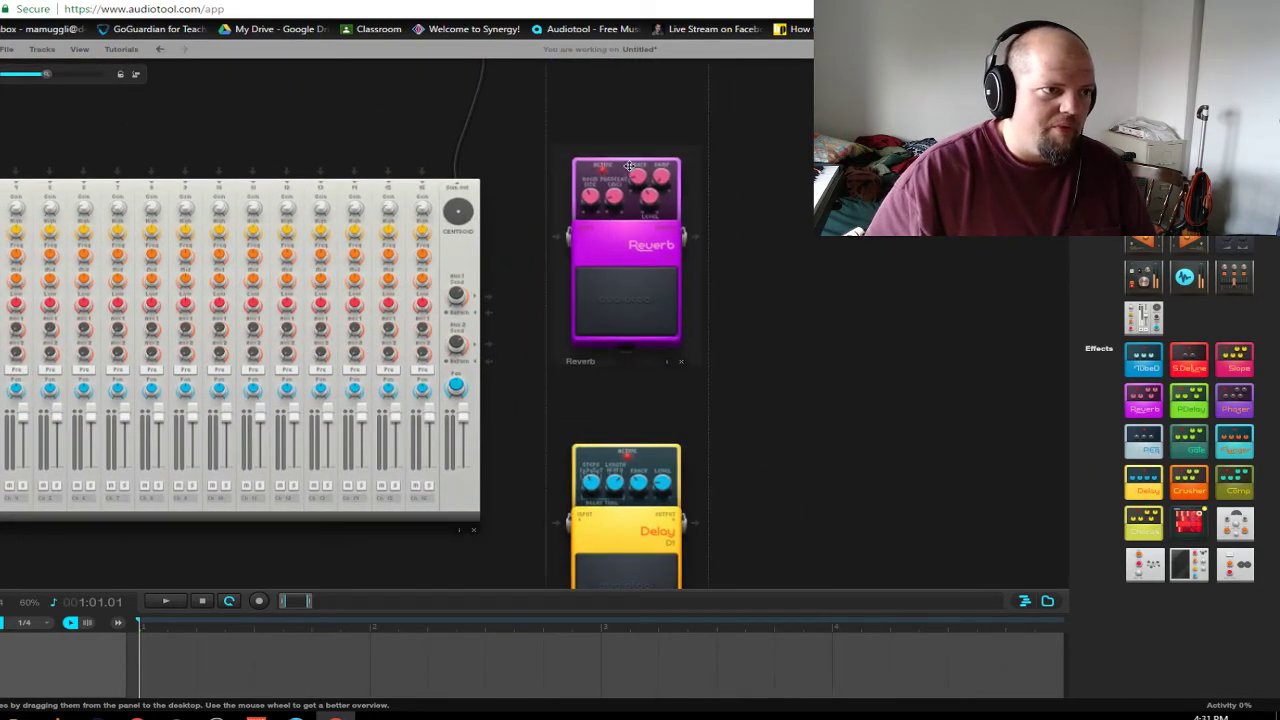
pyautogui.moveTo(786, 371); pyautogui.dragTo(851, 290)
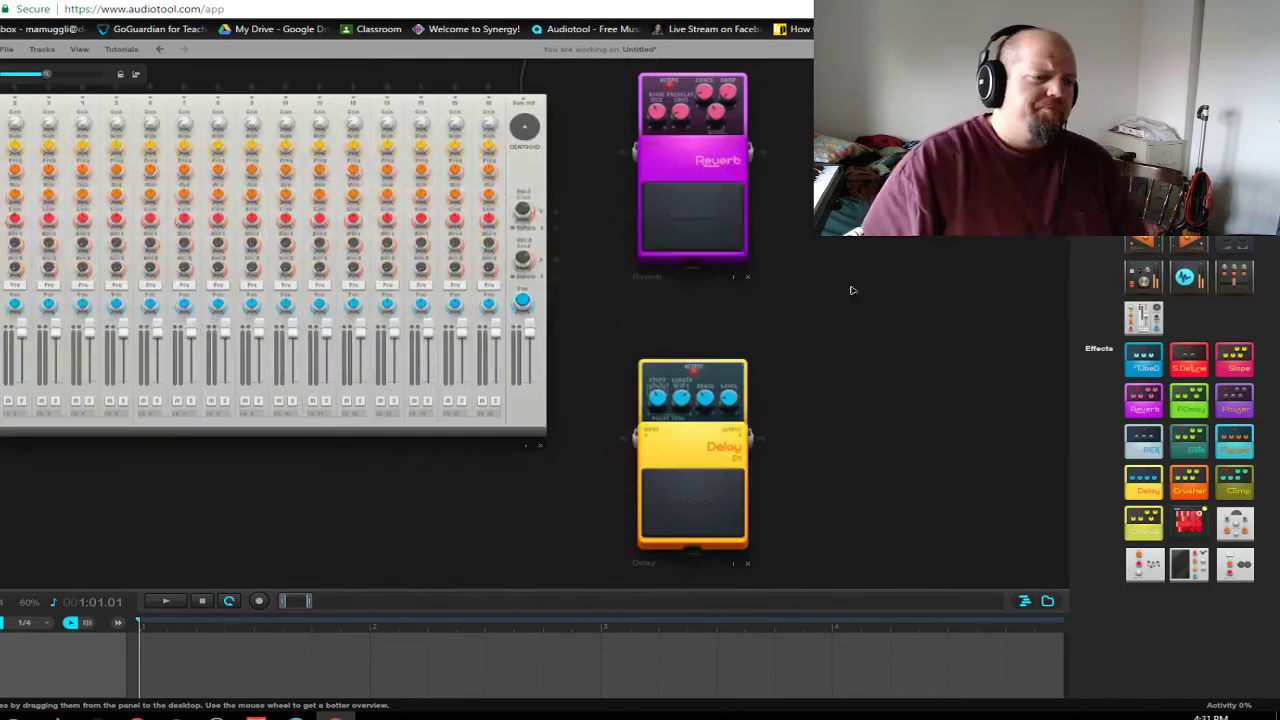
pyautogui.moveTo(753, 368); pyautogui.dragTo(753, 315)
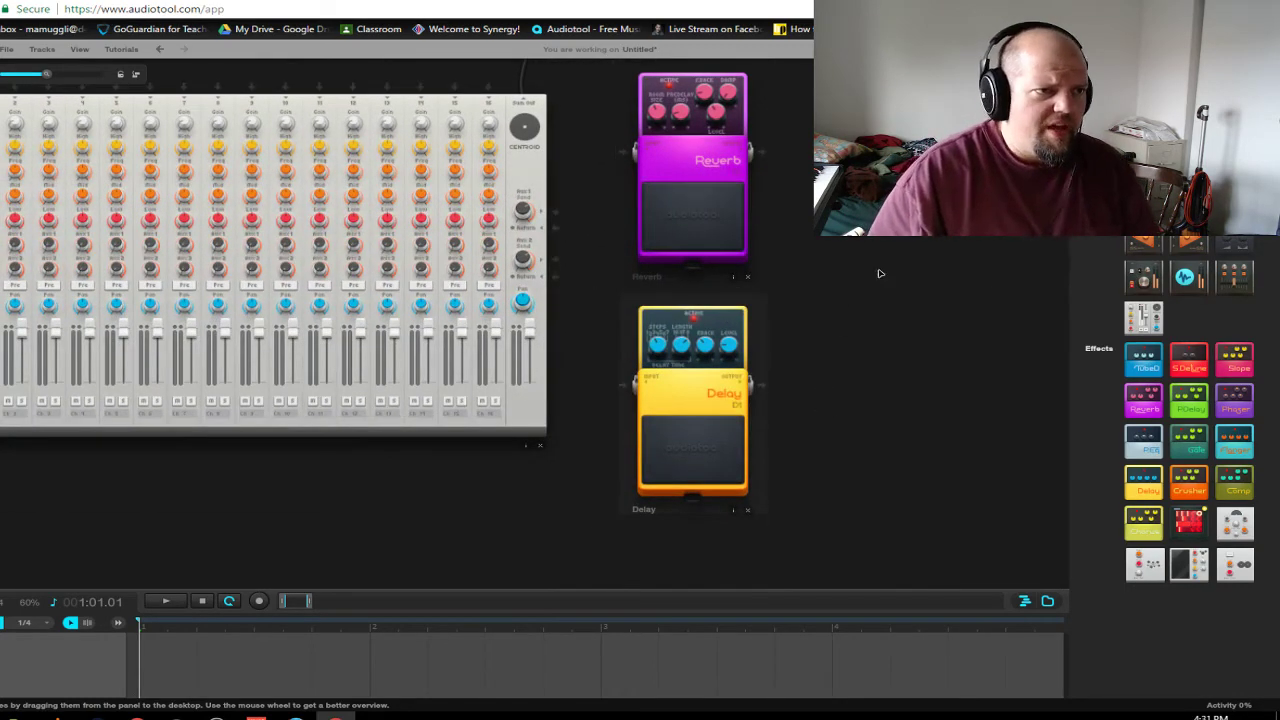
# Wire the Reverb pedal between the Centroid's Aux 1 send and return, and the Delay pedal between Aux 2 send and return
pyautogui.moveTo(880, 273); pyautogui.dragTo(880, 394)
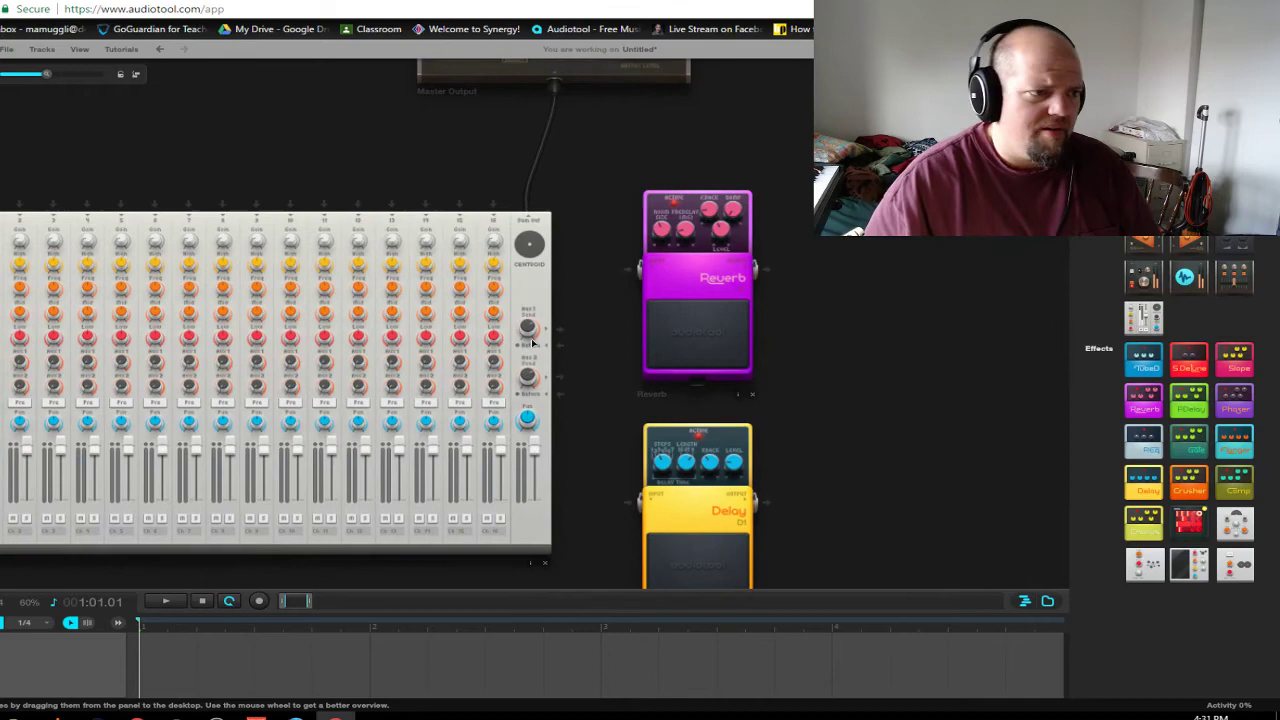
pyautogui.moveTo(560, 329); pyautogui.dragTo(627, 269)
pyautogui.moveTo(765, 269); pyautogui.dragTo(560, 345)
pyautogui.moveTo(871, 357); pyautogui.dragTo(874, 239)
pyautogui.moveTo(556, 250); pyautogui.dragTo(625, 372)
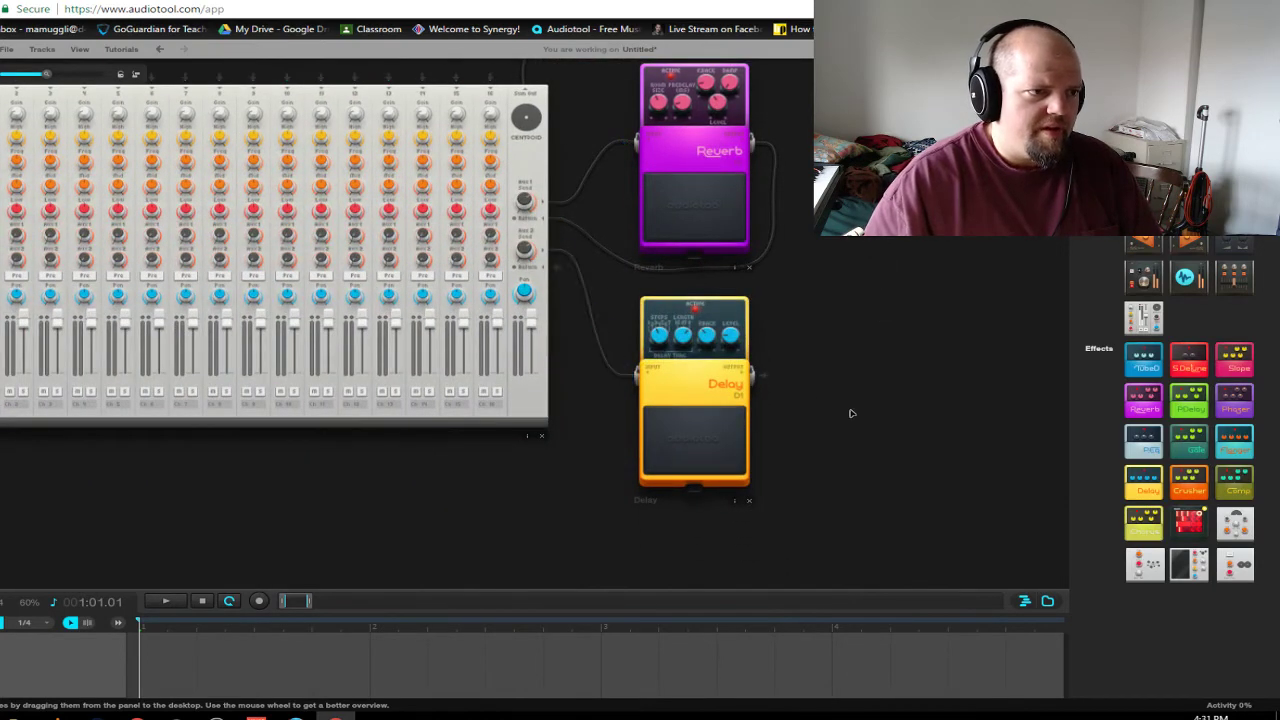
pyautogui.moveTo(765, 376); pyautogui.dragTo(557, 267)
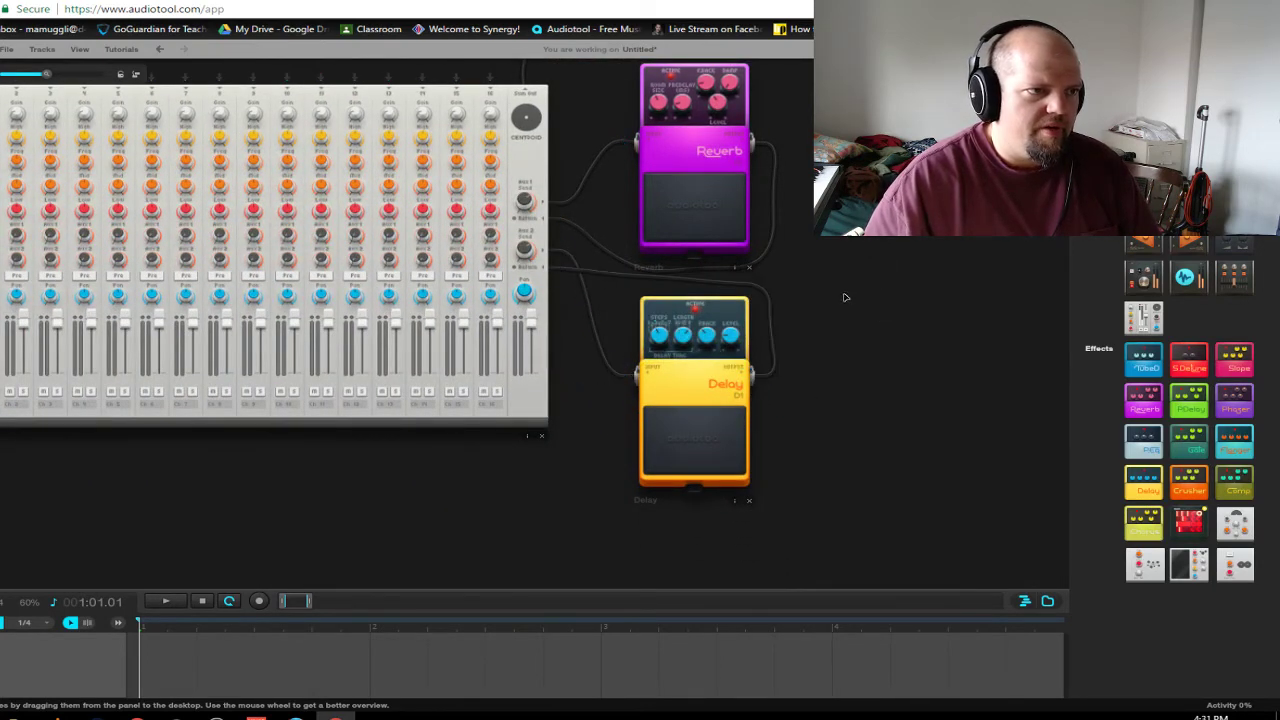
# Switch the Reverb pedal off and back on
pyautogui.moveTo(847, 297); pyautogui.dragTo(847, 439)
pyautogui.scroll(3, 692, 283)
pyautogui.scroll(2, 690, 283)
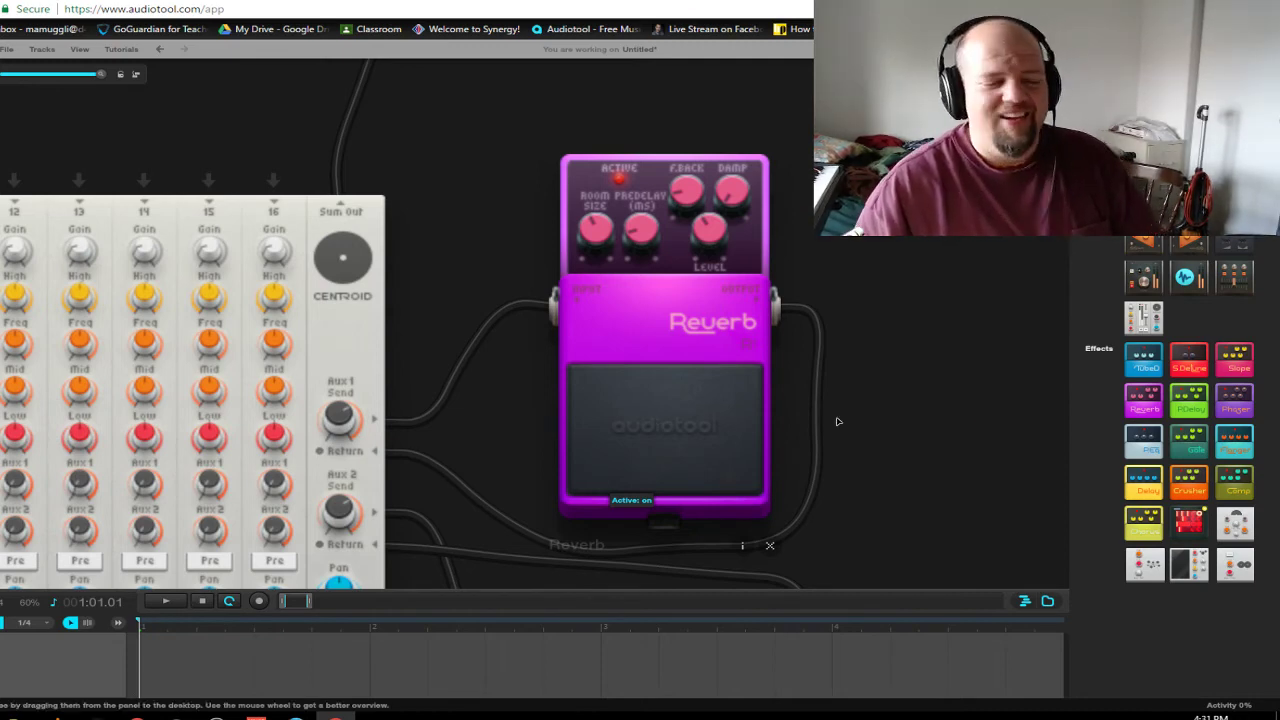
pyautogui.click(670, 455)
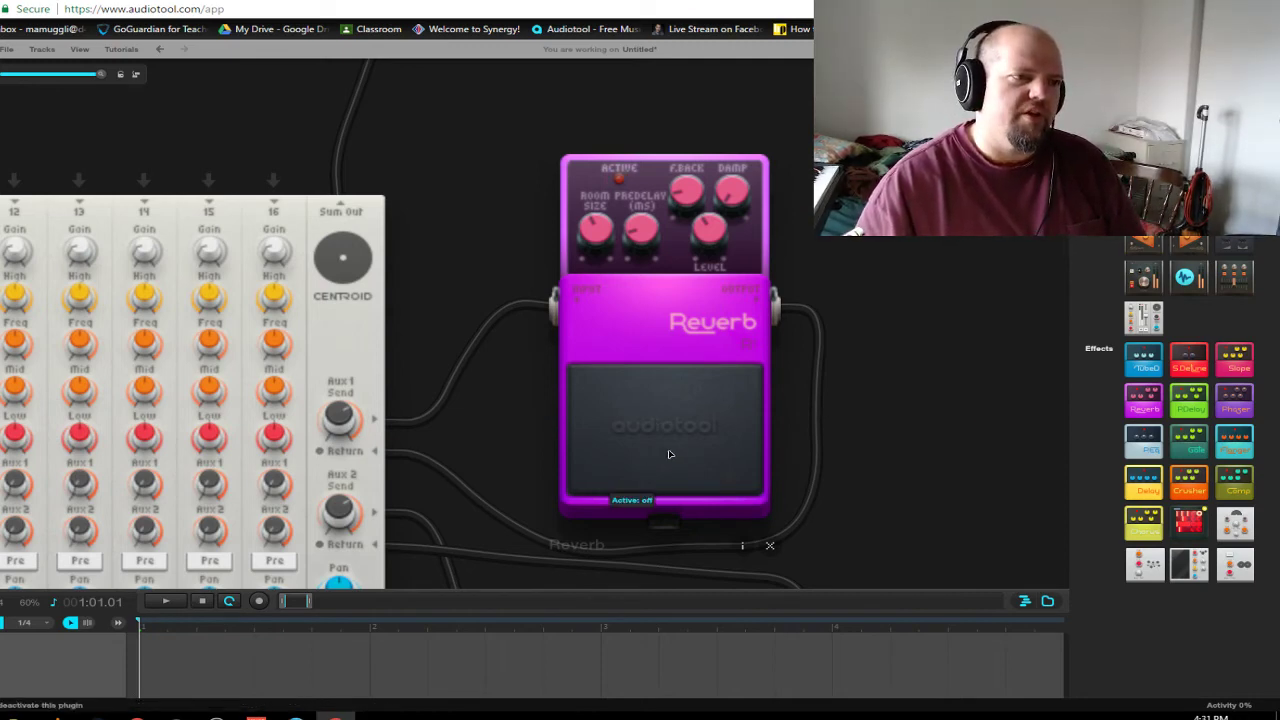
pyautogui.click(652, 436)
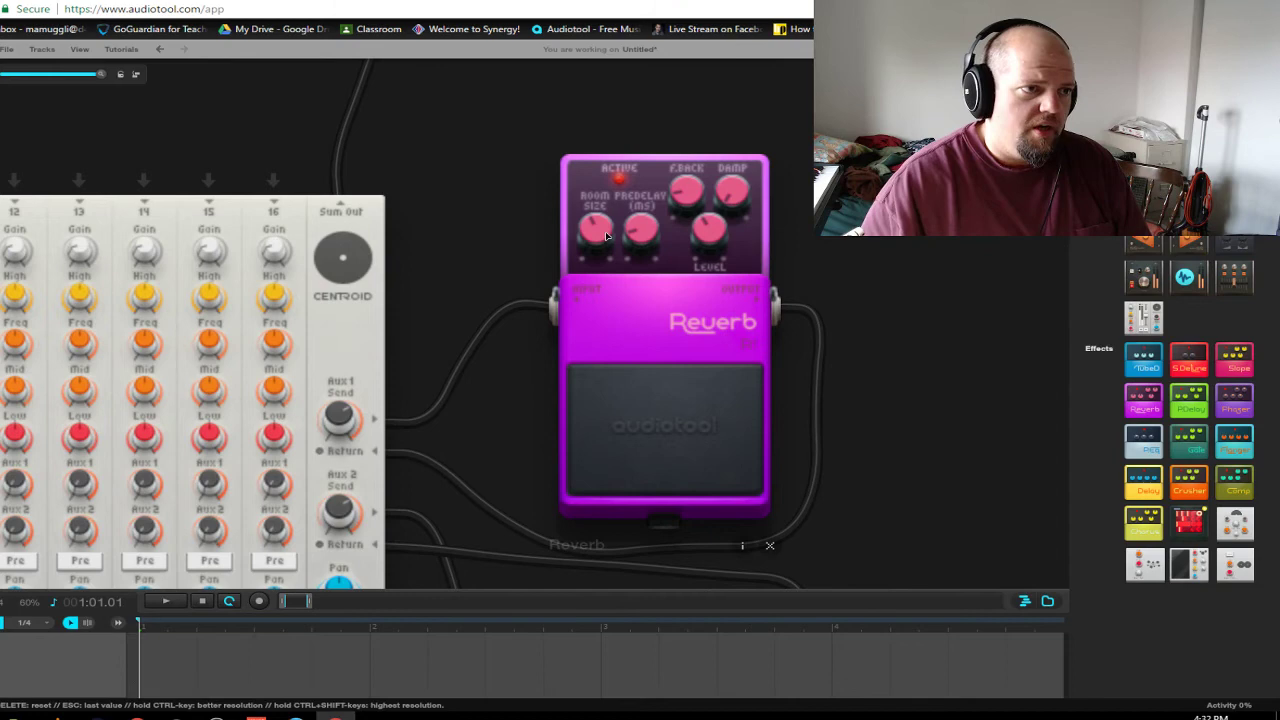
# Set the Reverb's room size to about 134.80 ms, pre-delay and feedback to minimum, and level to 100%, and raise its damping
pyautogui.moveTo(590, 229); pyautogui.dragTo(641, 138)
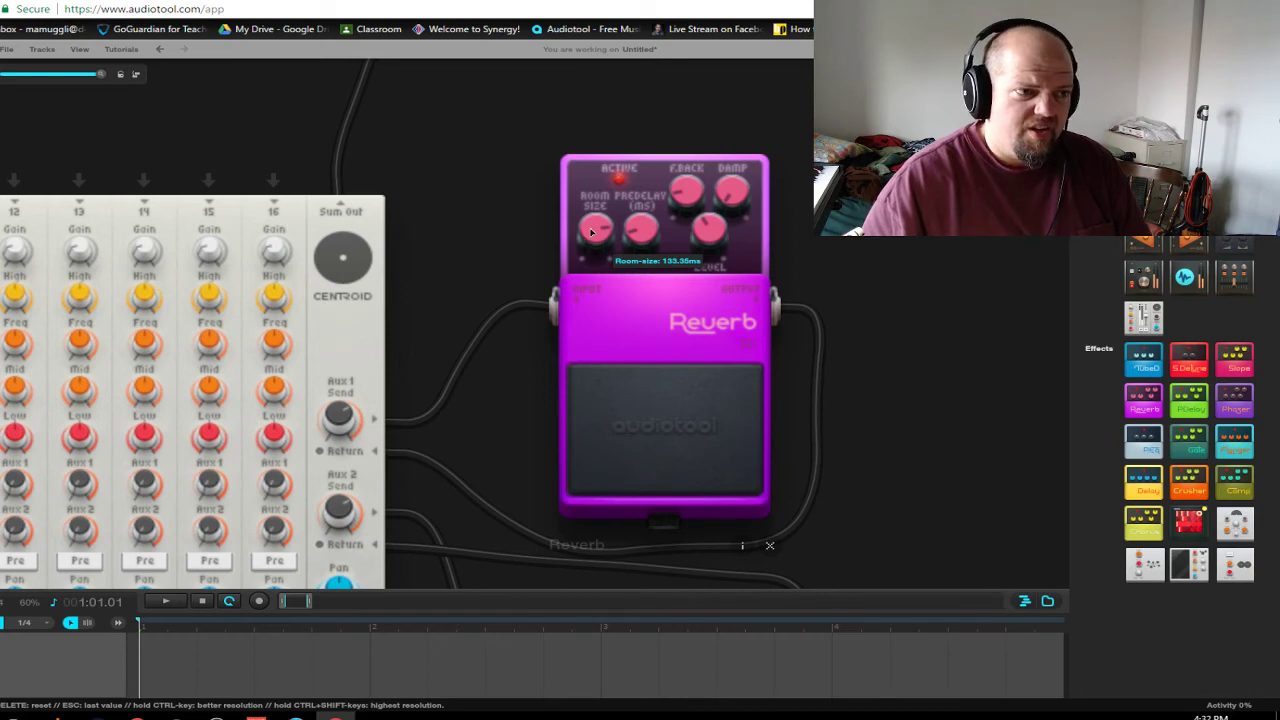
pyautogui.moveTo(592, 232)
pyautogui.mouseDown()
pyautogui.moveTo(608, 228)
pyautogui.moveTo(598, 231)
pyautogui.mouseUp()
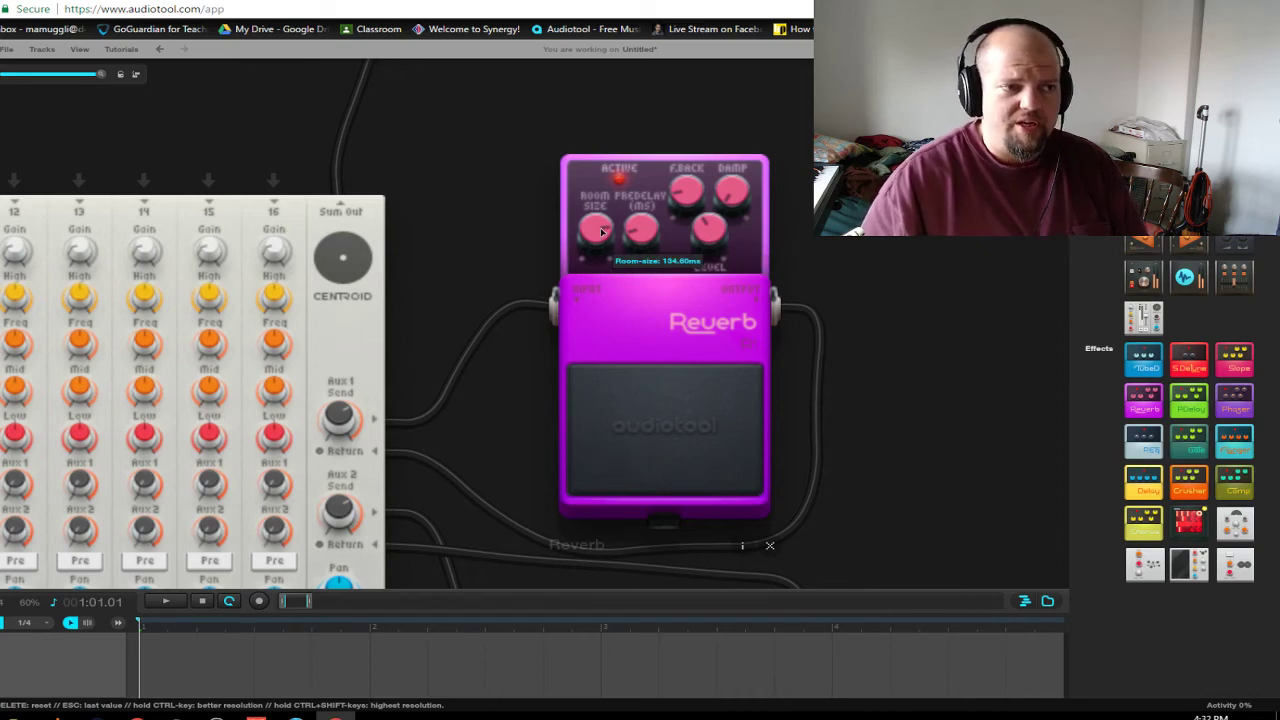
pyautogui.moveTo(645, 235); pyautogui.dragTo(643, 274)
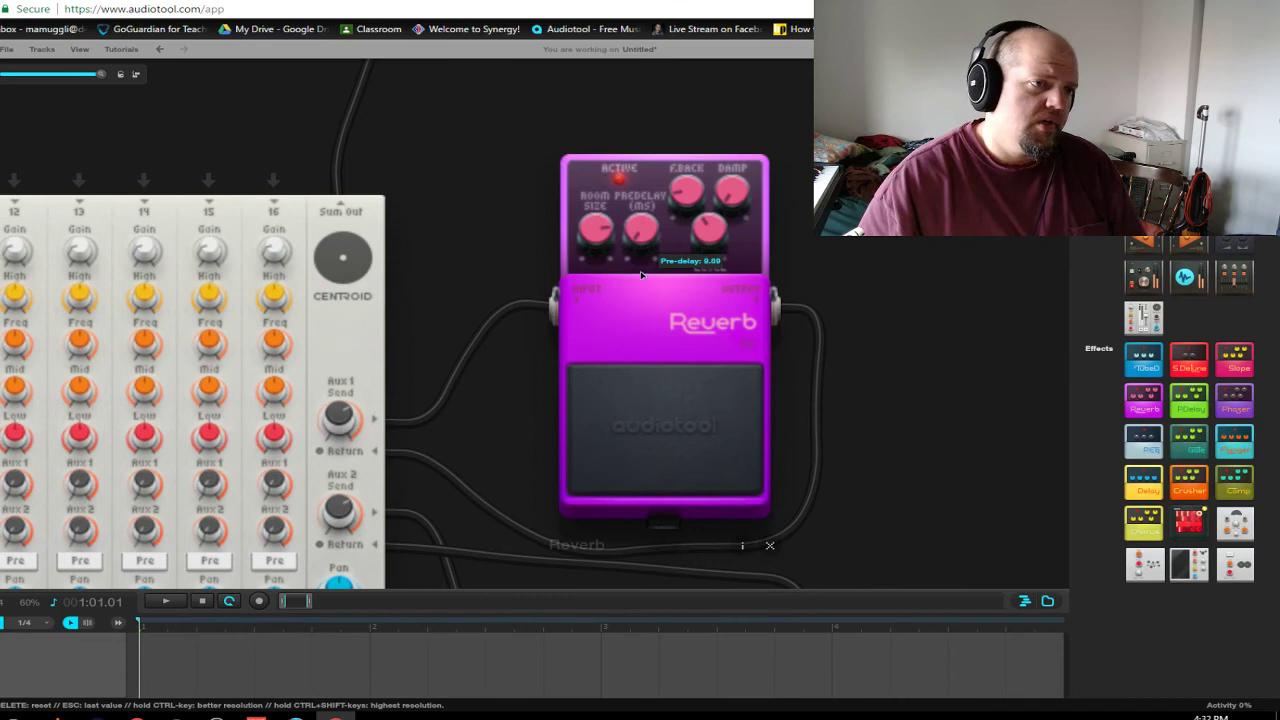
pyautogui.moveTo(726, 196)
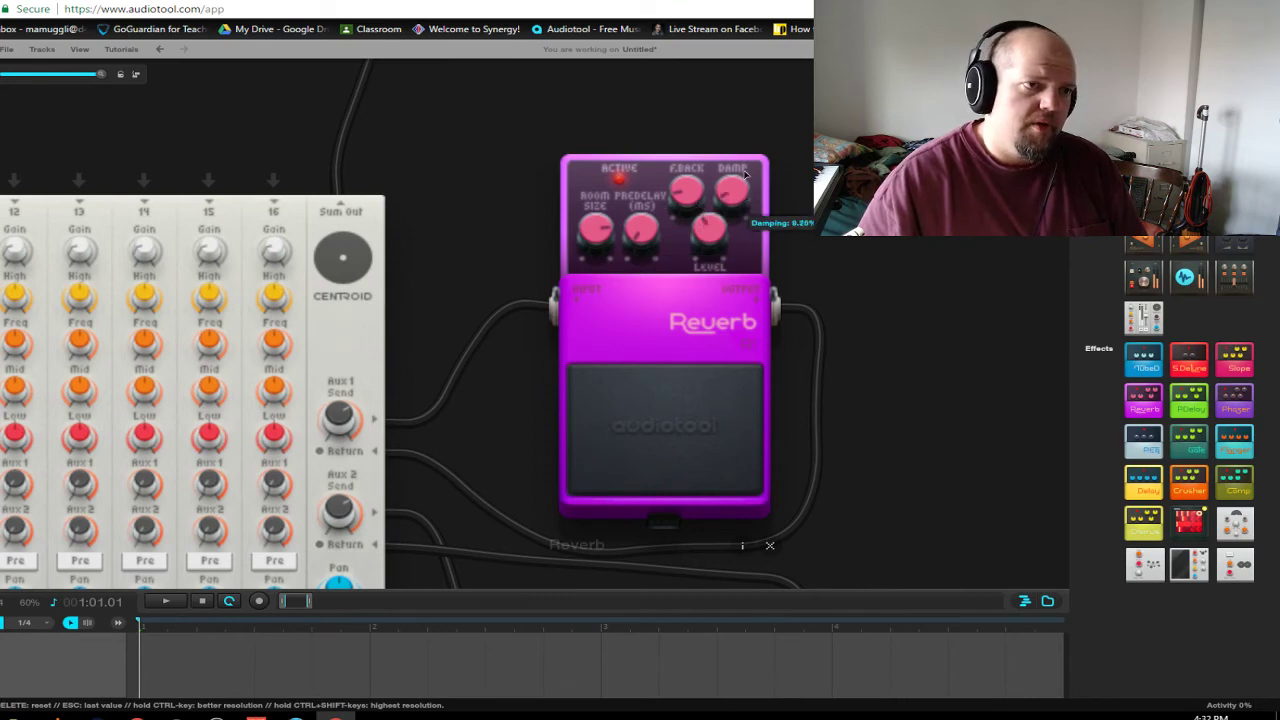
pyautogui.moveTo(688, 193); pyautogui.dragTo(748, 150)
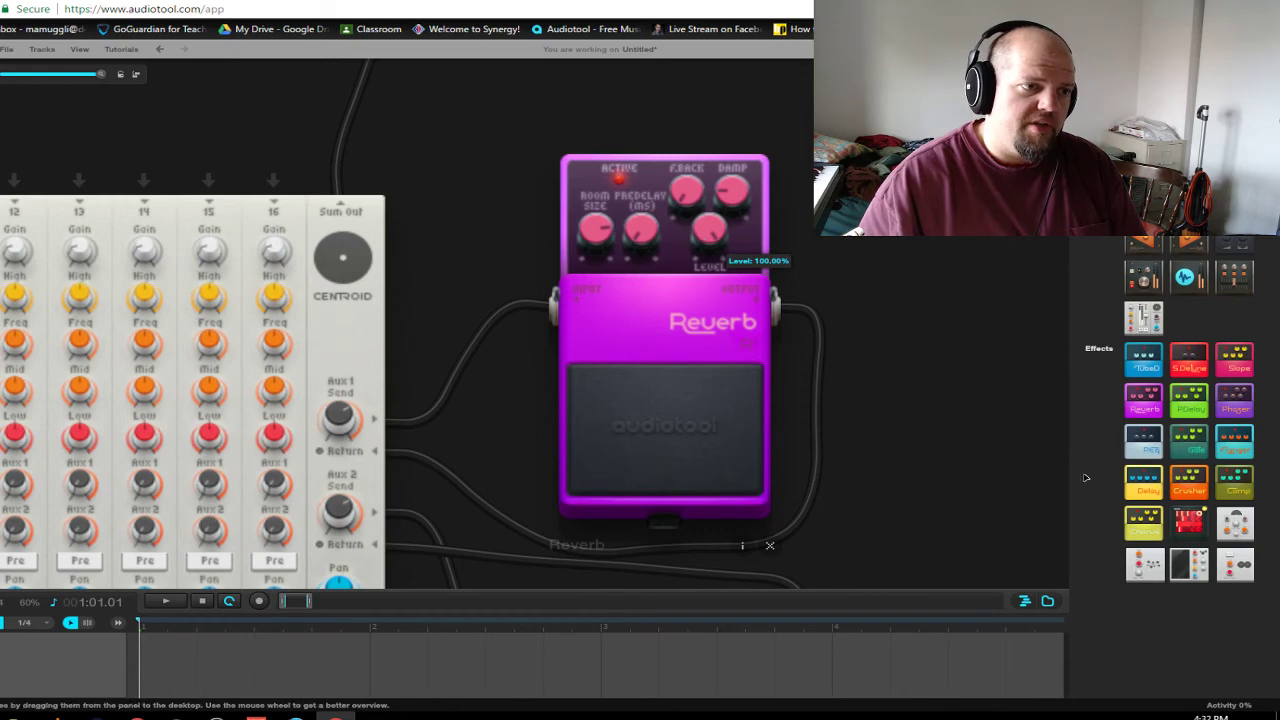
# Examine the Delay pedal's active state and its steps, step length, feedback and level controls
pyautogui.scroll(-2, 940, 486)
pyautogui.moveTo(937, 486); pyautogui.dragTo(900, 234)
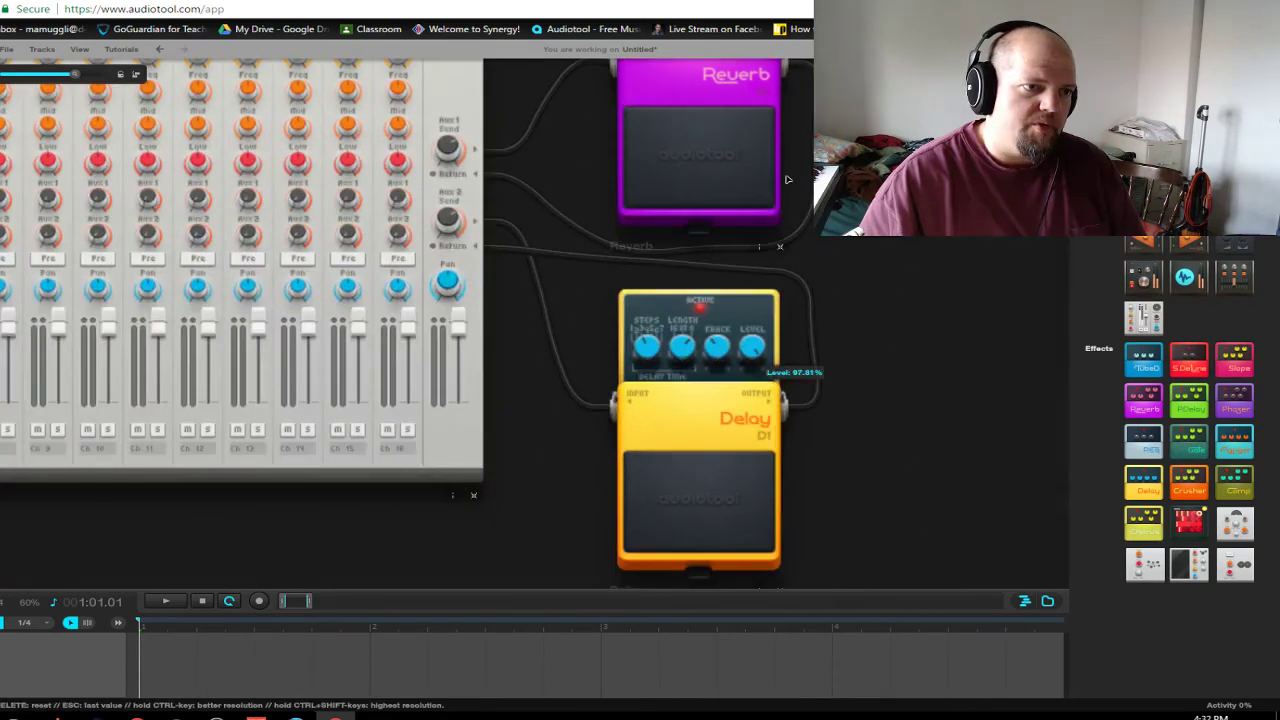
pyautogui.moveTo(682, 347)
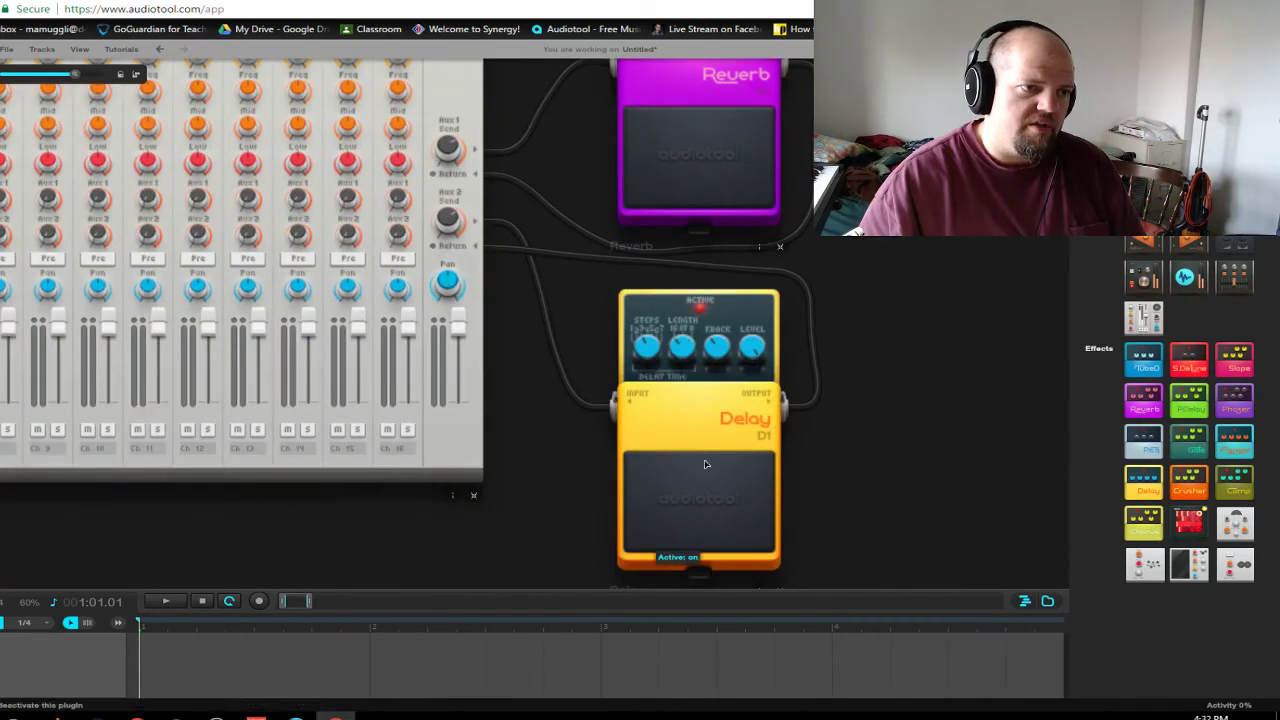
pyautogui.moveTo(901, 237); pyautogui.dragTo(886, 306)
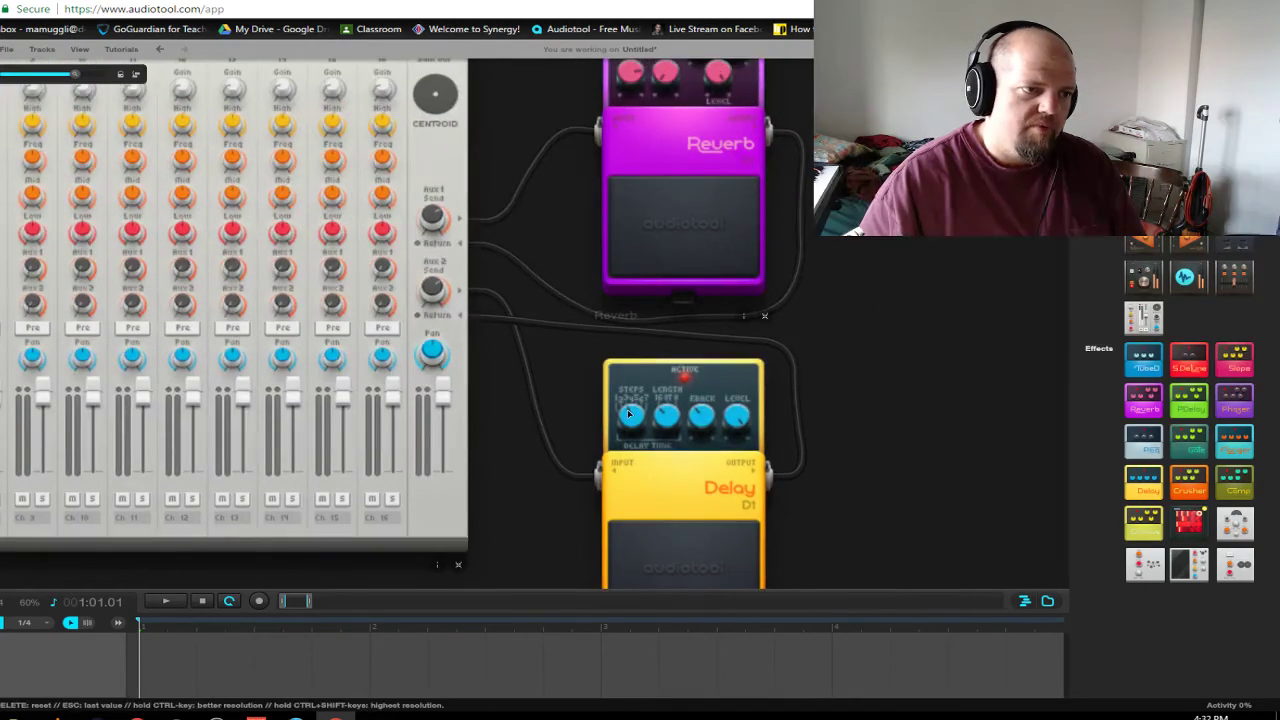
pyautogui.moveTo(679, 414)
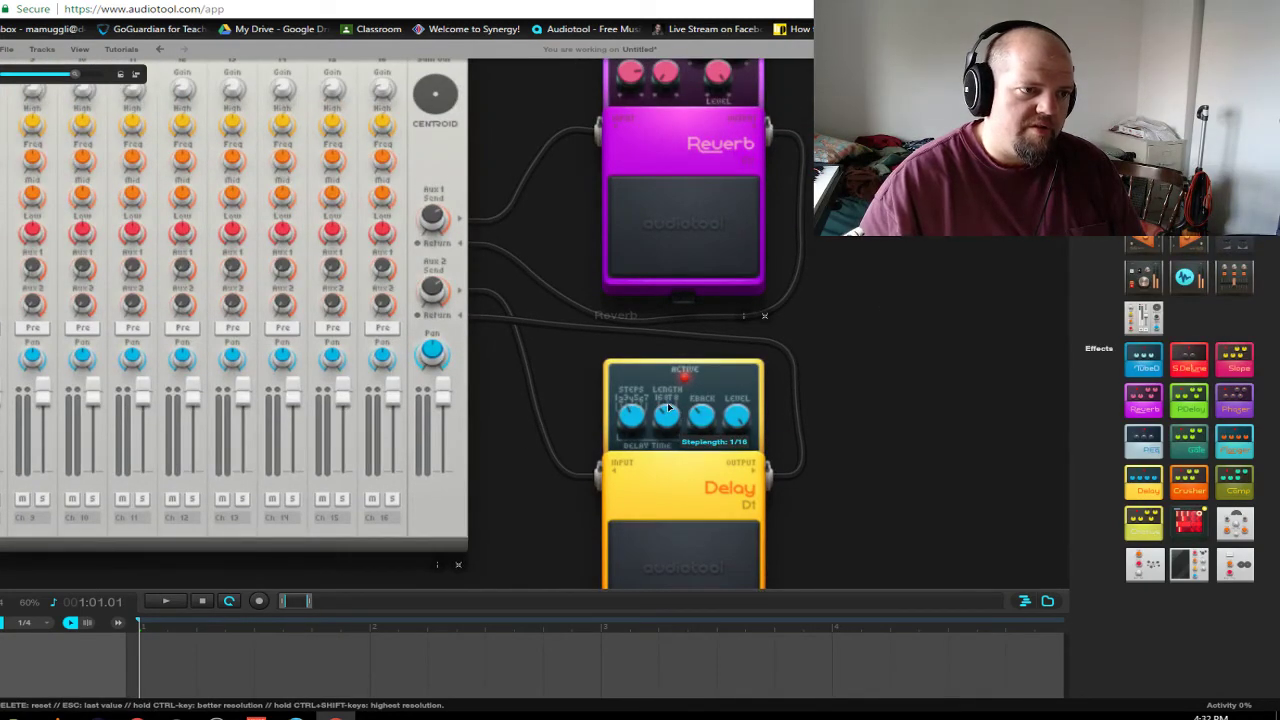
pyautogui.scroll(1, 669, 408)
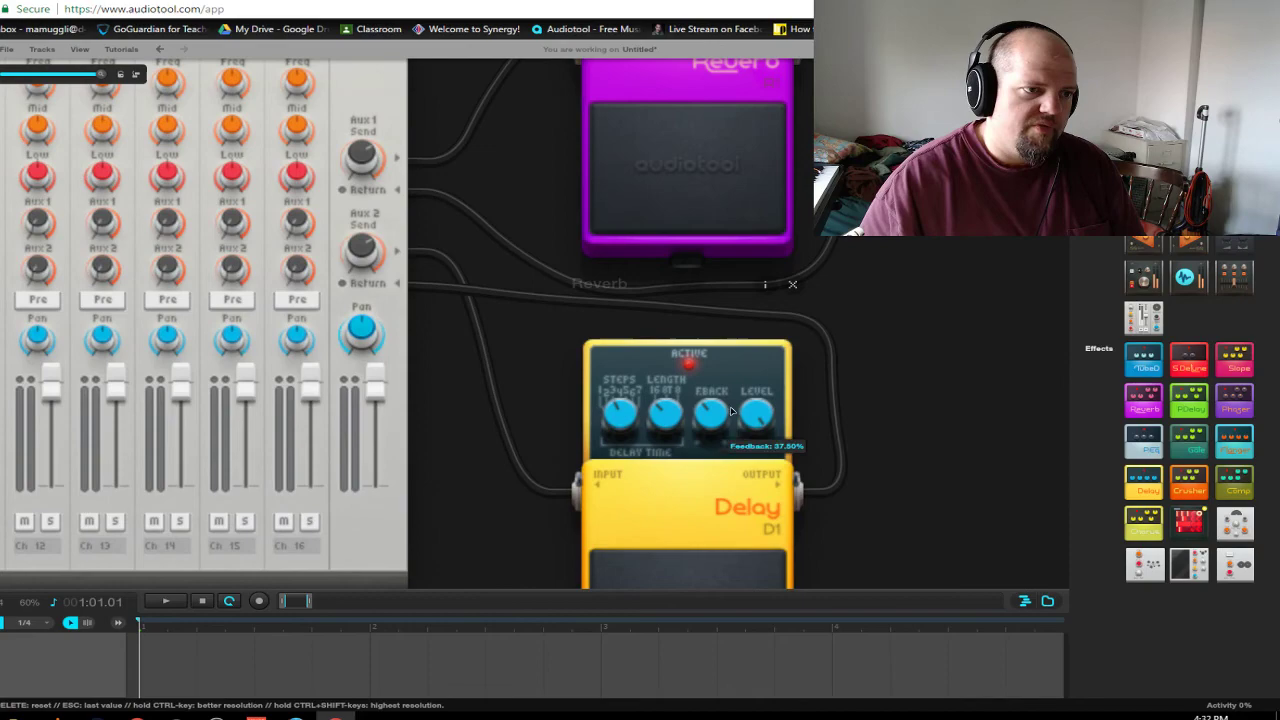
pyautogui.scroll(-2, 967, 437)
pyautogui.scroll(-1, 967, 437)
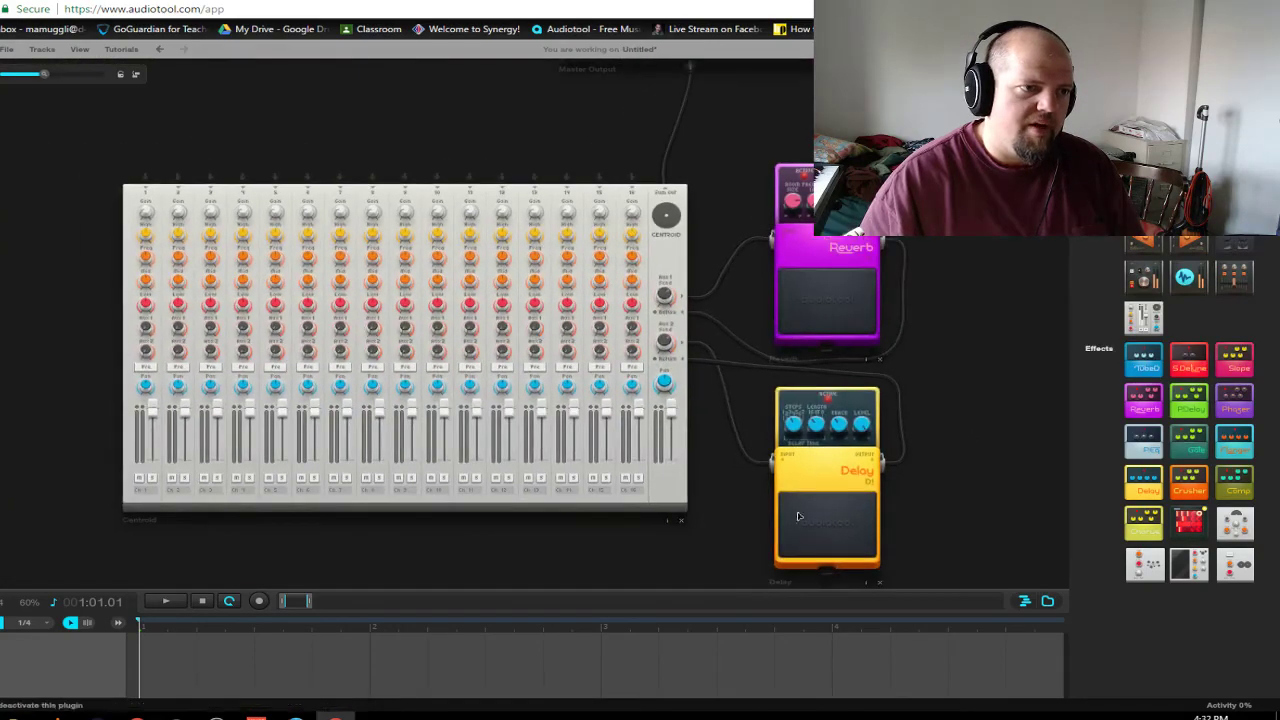
pyautogui.moveTo(674, 534); pyautogui.dragTo(815, 515)
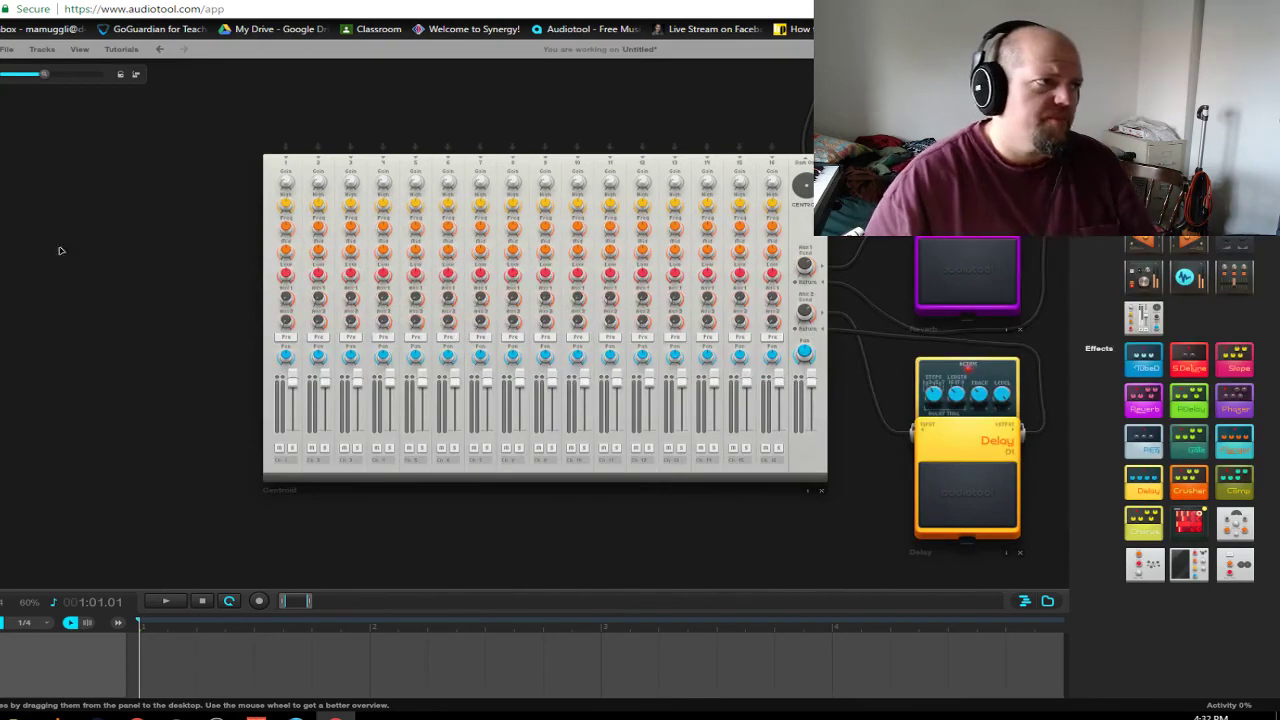
pyautogui.moveTo(71, 186); pyautogui.dragTo(28, 195)
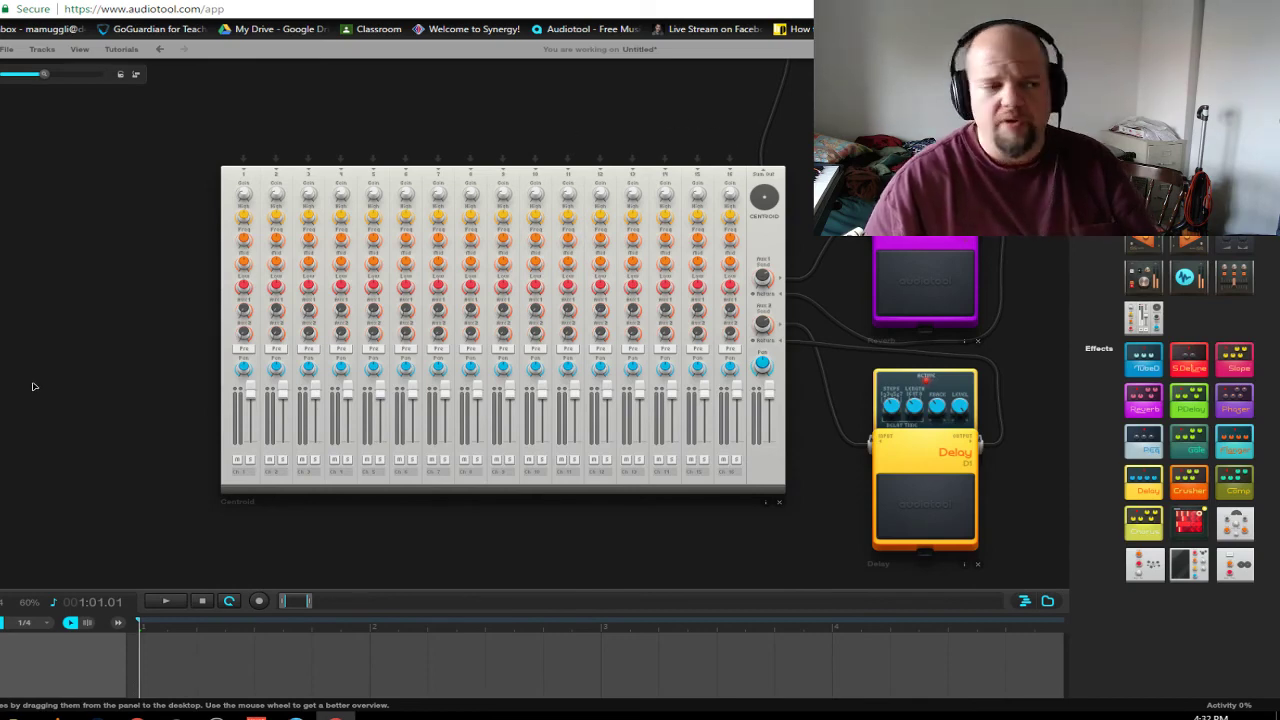
pyautogui.scroll(-1, 93, 346)
pyautogui.moveTo(64, 311)
pyautogui.mouseDown()
pyautogui.moveTo(62, 386)
pyautogui.moveTo(69, 321)
pyautogui.mouseUp()
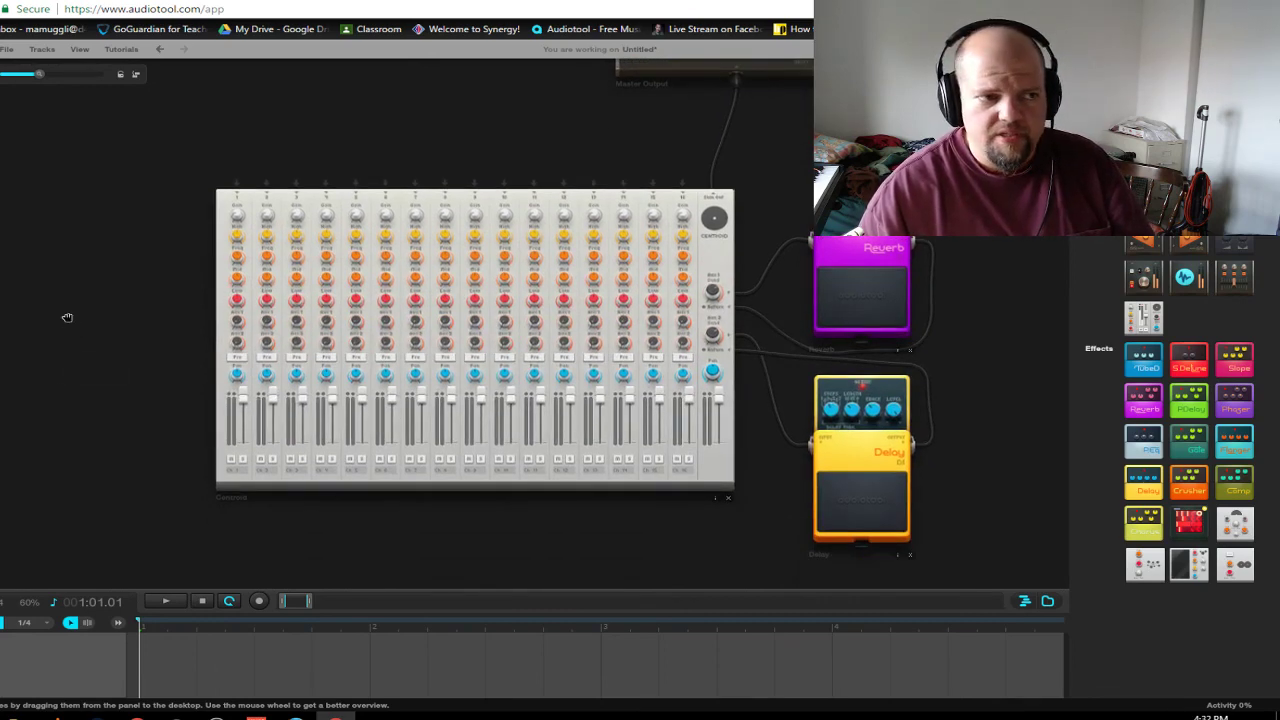
pyautogui.scroll(-2, 117, 289)
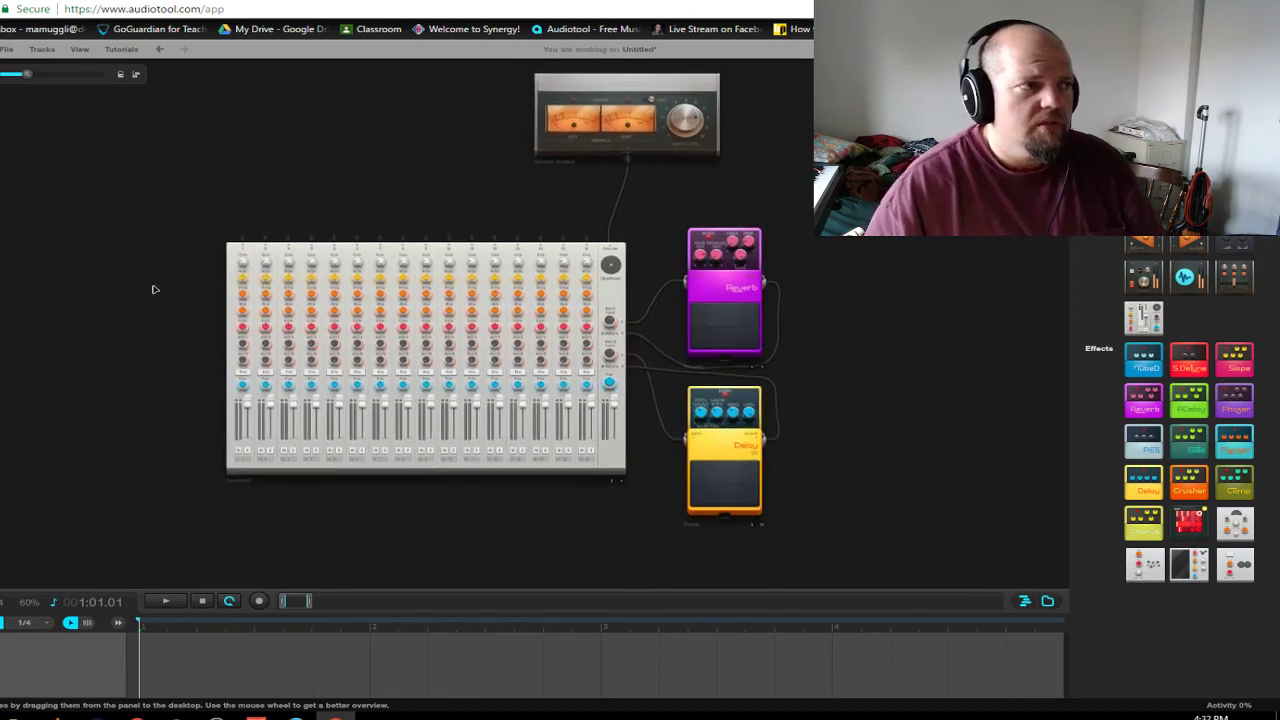